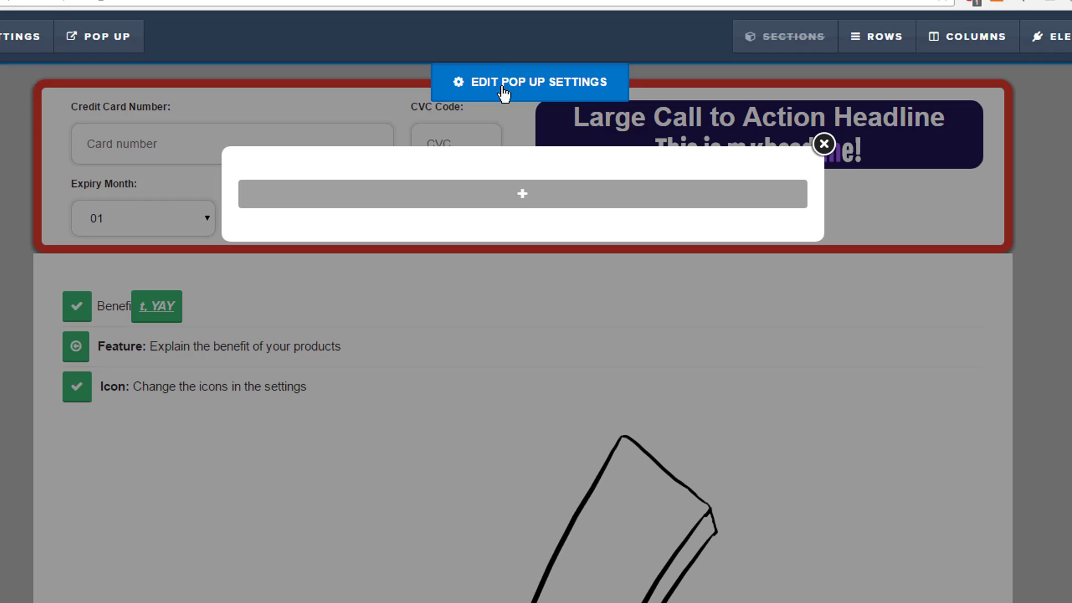
- Add a two-column row to the empty pop-up
{"action": "mouse_move", "coordinate": [533, 195]}
{"action": "mouse_move", "coordinate": [1029, 38]}
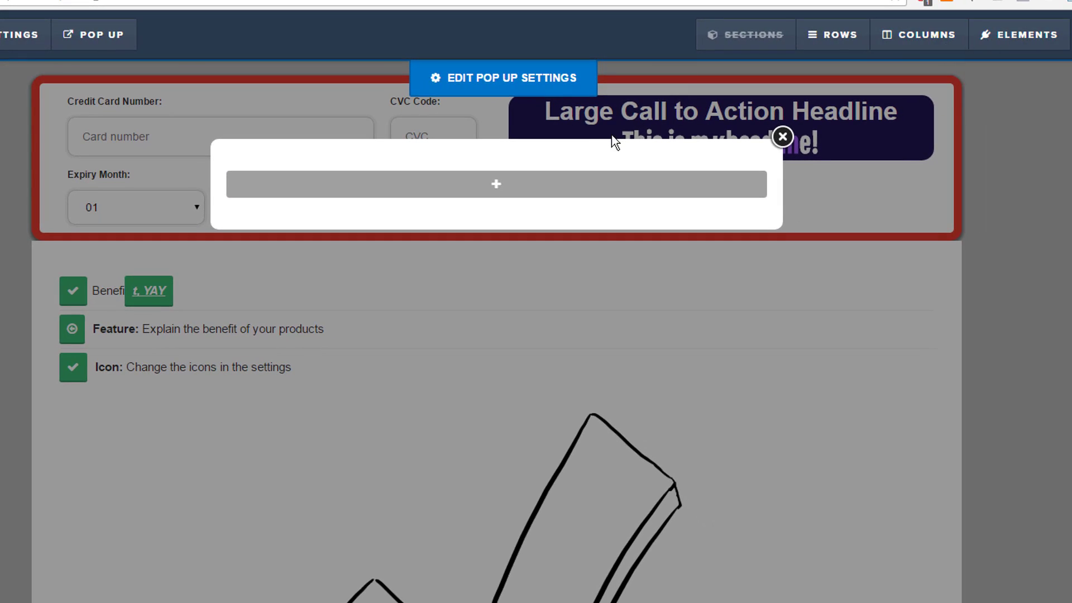
{"action": "mouse_move", "coordinate": [501, 192]}
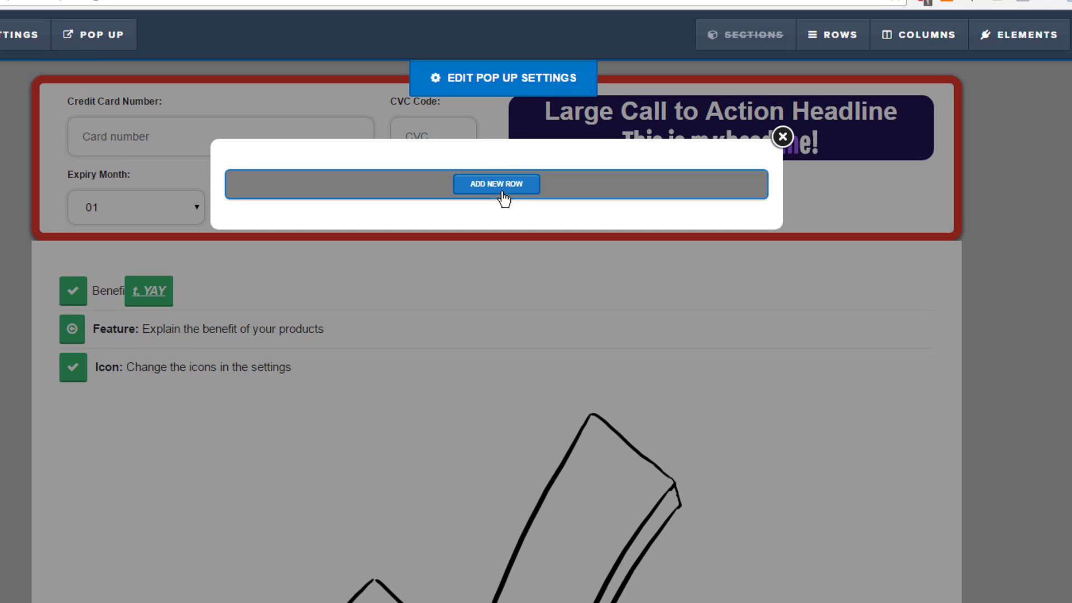
{"action": "left_click", "coordinate": [496, 184]}
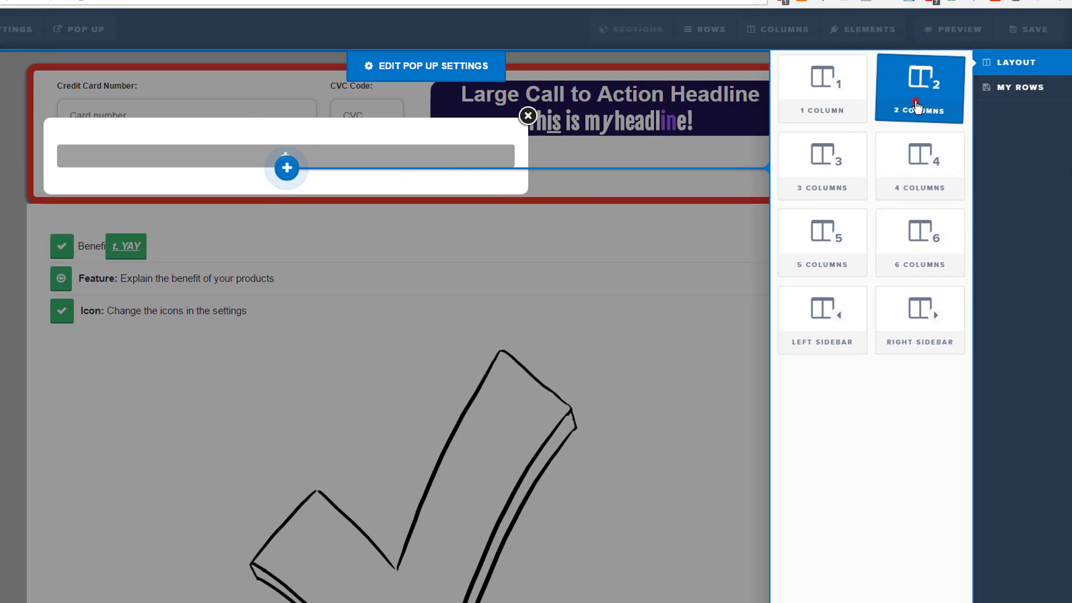
{"action": "left_click", "coordinate": [1071, 120]}
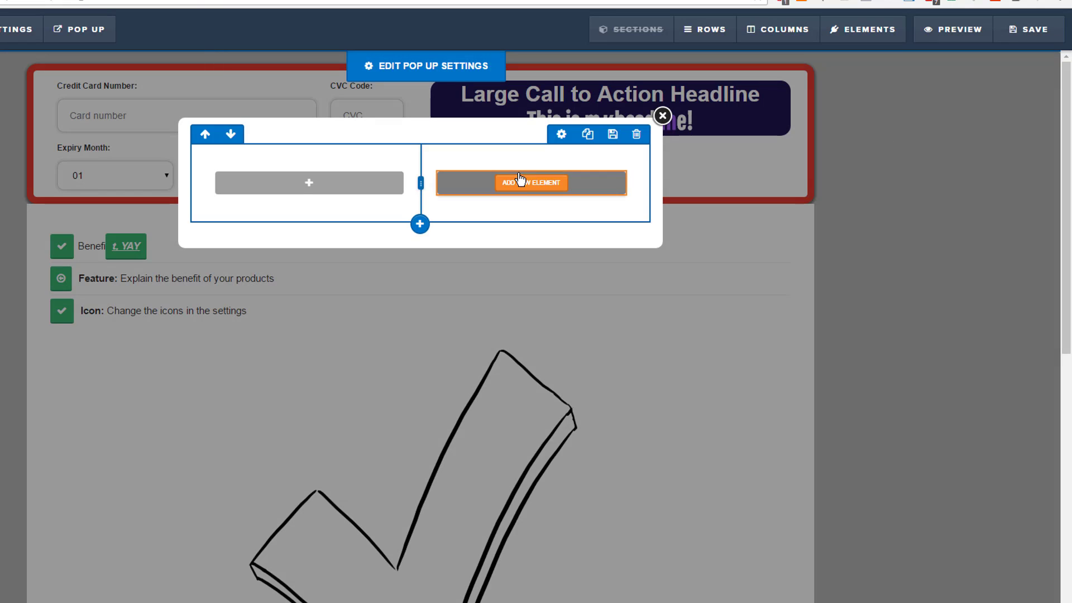
- Add an Image element to the right column of the pop-up row
{"action": "left_click", "coordinate": [533, 183]}
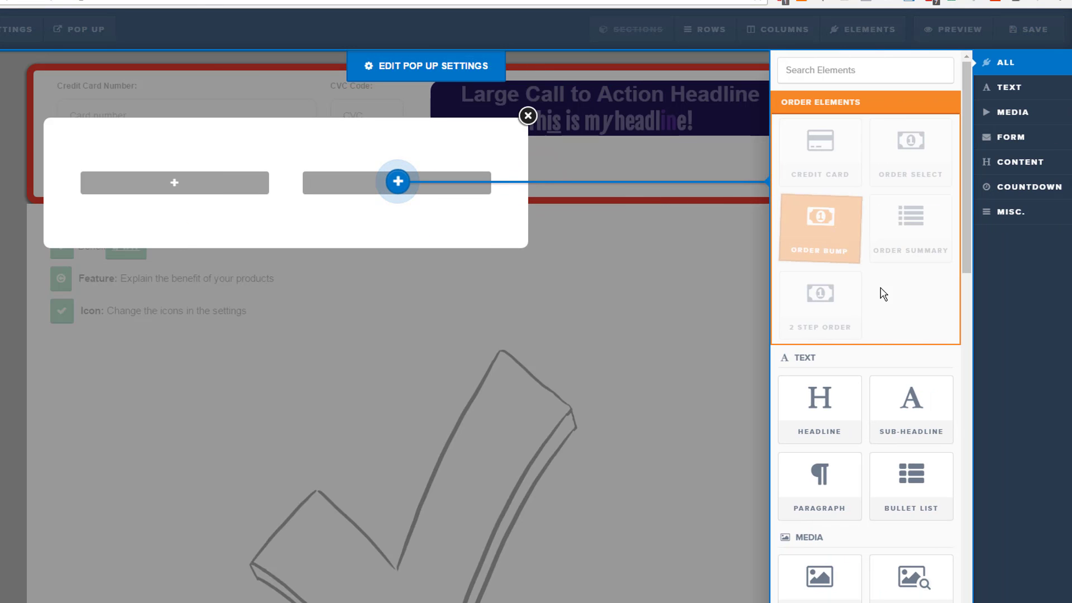
{"action": "scroll", "coordinate": [890, 308], "scroll_direction": "down", "scroll_amount": 3}
{"action": "left_click_drag", "start_coordinate": [837, 399], "coordinate": [547, 197]}
{"action": "left_click", "coordinate": [555, 185]}
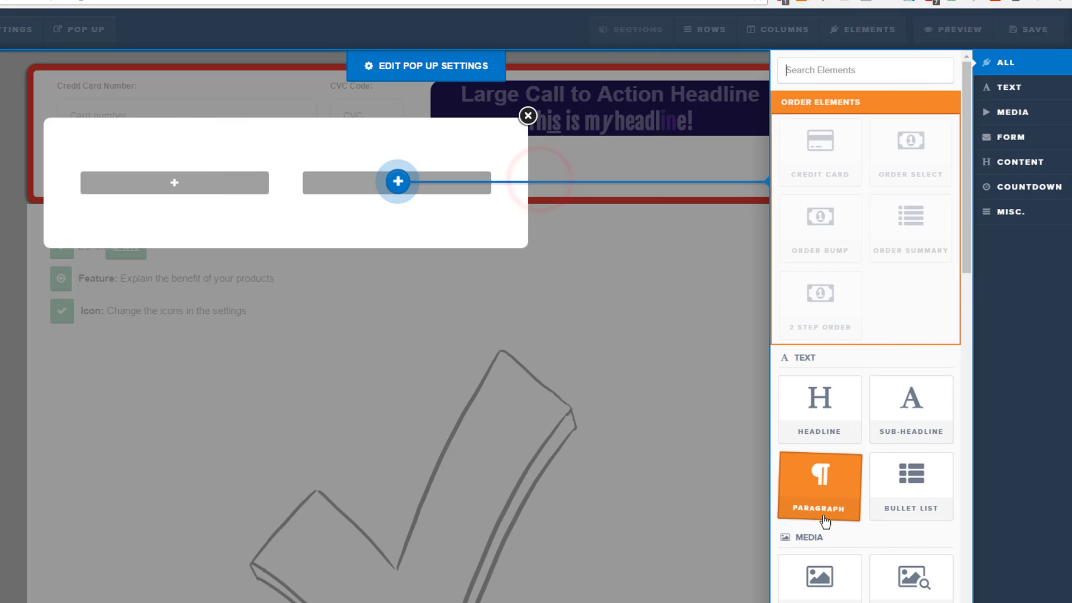
{"action": "left_click", "coordinate": [804, 574]}
{"action": "left_click", "coordinate": [521, 208]}
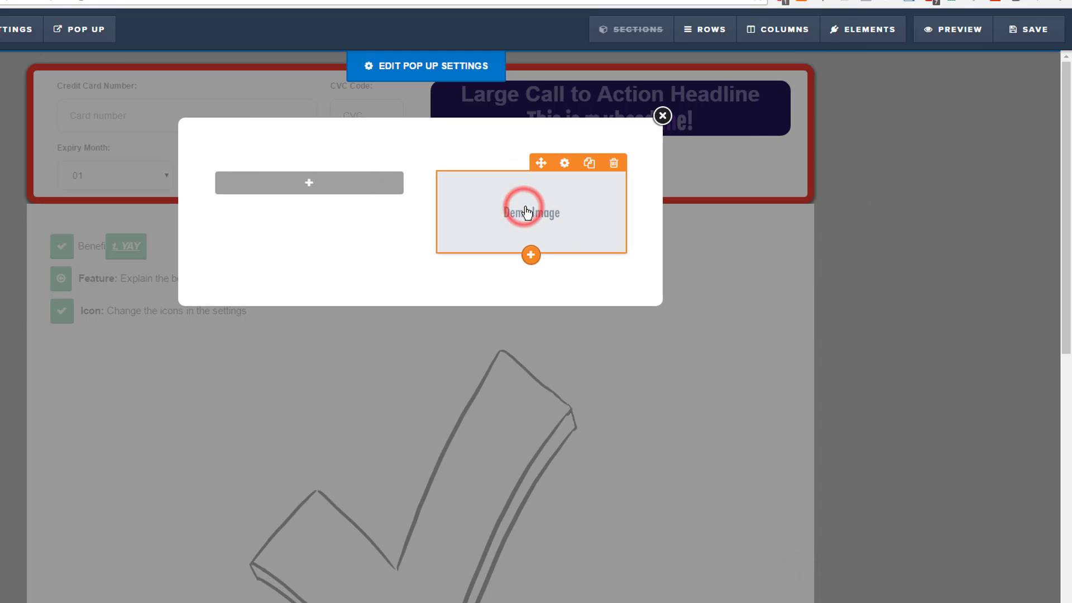
- Add an Input form element to the empty left column of the pop-up row
{"action": "left_click", "coordinate": [311, 184]}
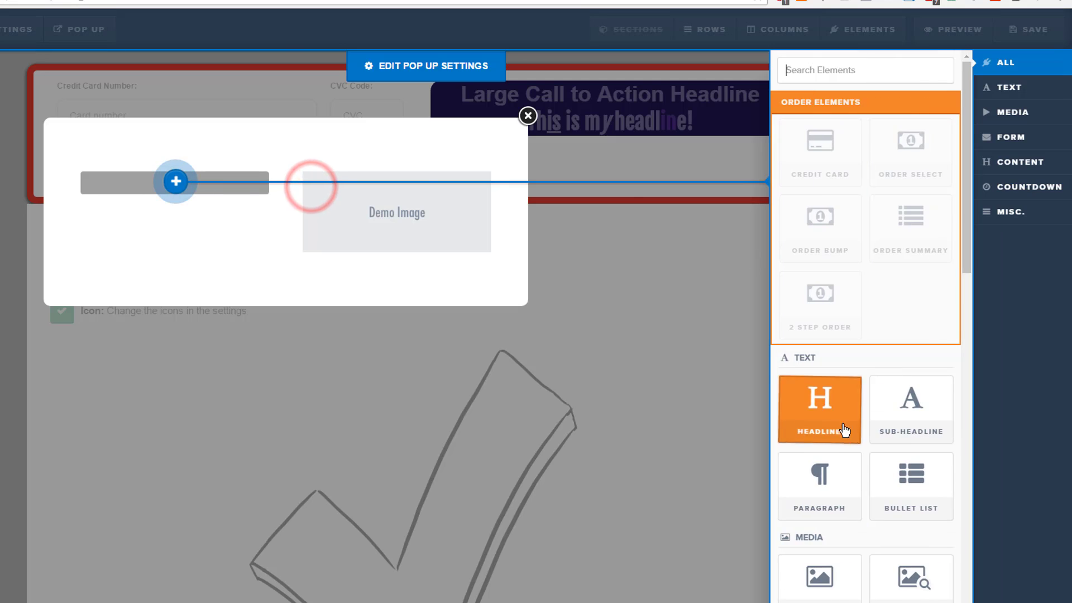
{"action": "scroll", "coordinate": [859, 438], "scroll_direction": "down", "scroll_amount": 5}
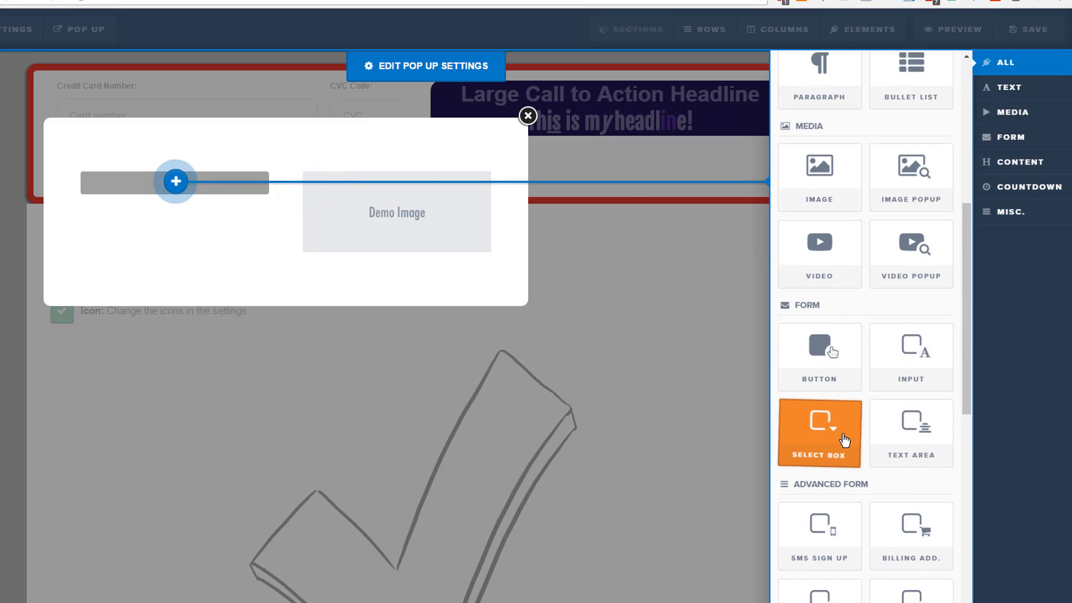
{"action": "scroll", "coordinate": [842, 429], "scroll_direction": "down", "scroll_amount": 5}
{"action": "scroll", "coordinate": [846, 430], "scroll_direction": "up", "scroll_amount": 5}
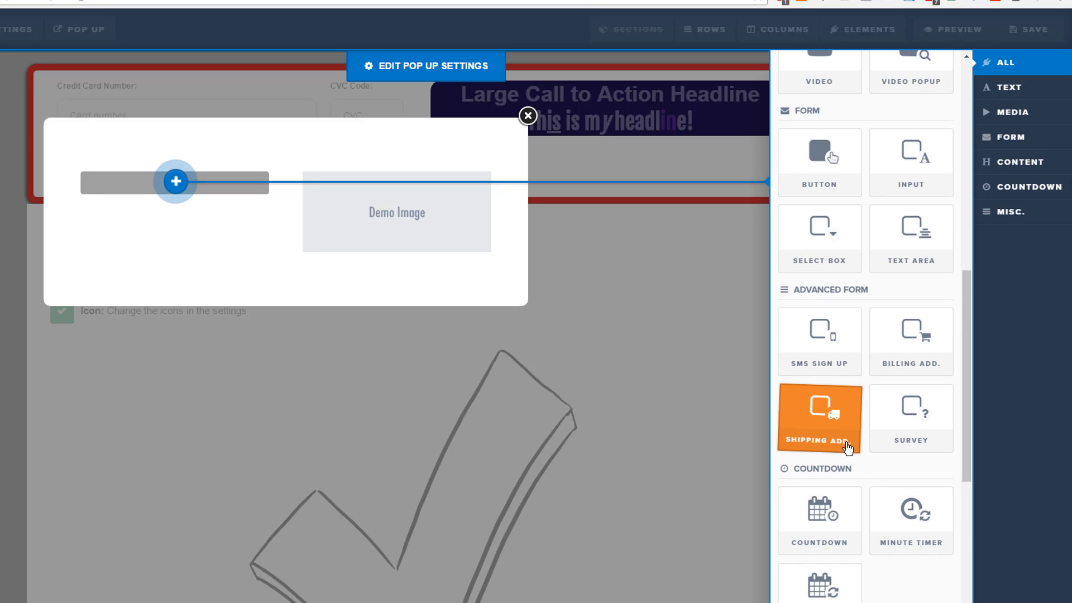
{"action": "left_click", "coordinate": [931, 173]}
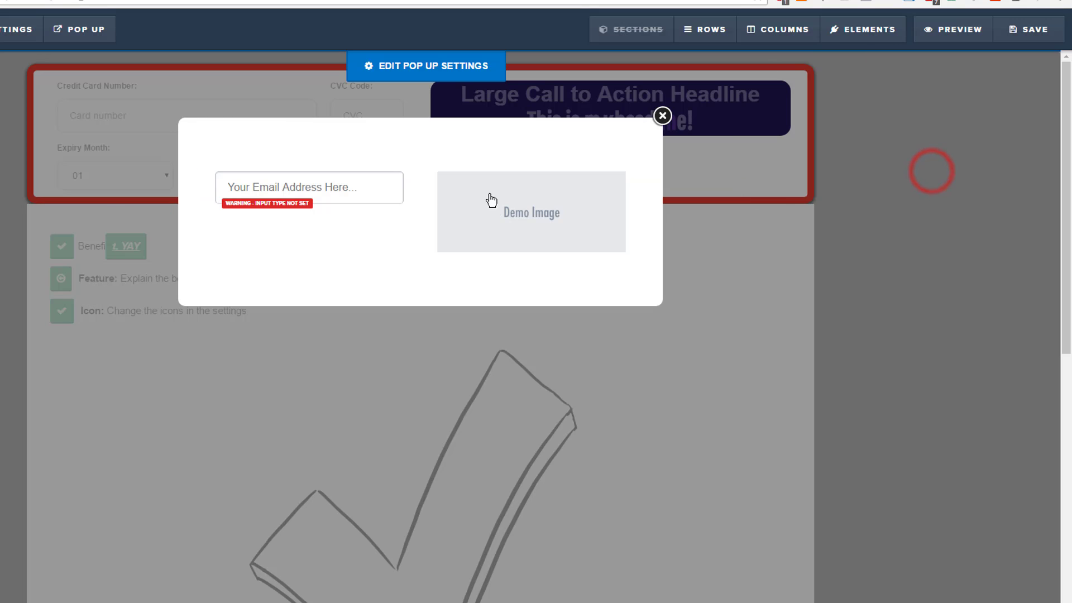
- Set the input type of the pop-up's new input field to Email Address
{"action": "left_click", "coordinate": [318, 190]}
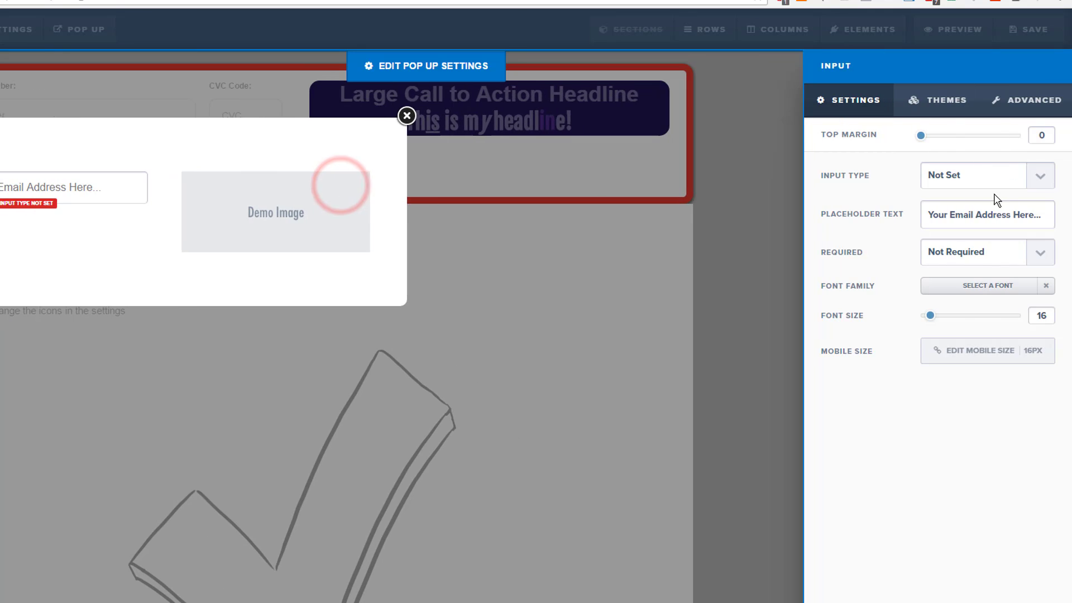
{"action": "left_click", "coordinate": [1004, 176]}
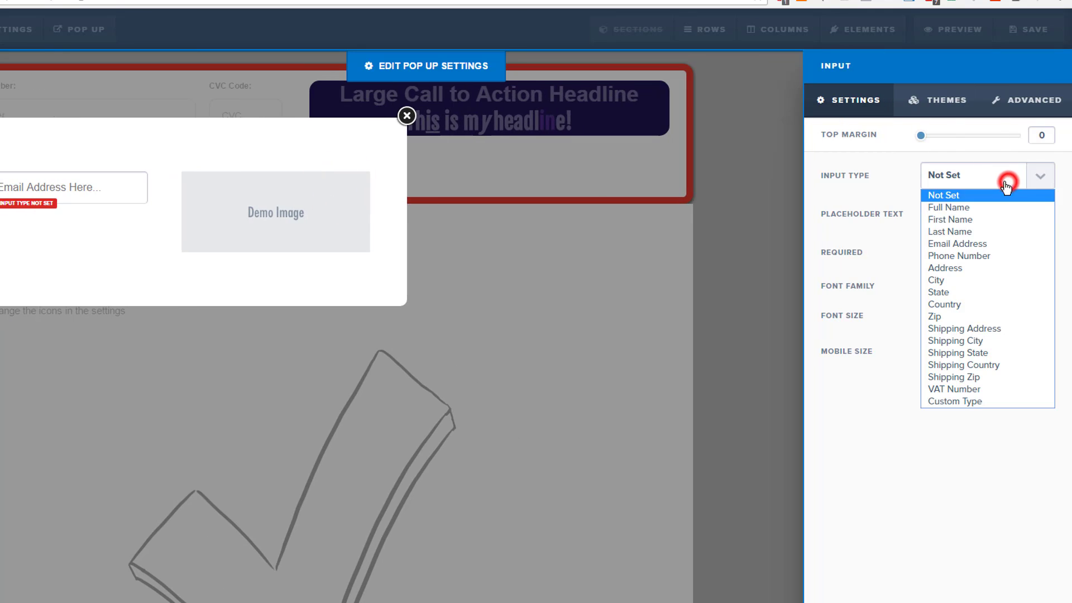
{"action": "left_click", "coordinate": [971, 245]}
{"action": "left_click", "coordinate": [106, 225]}
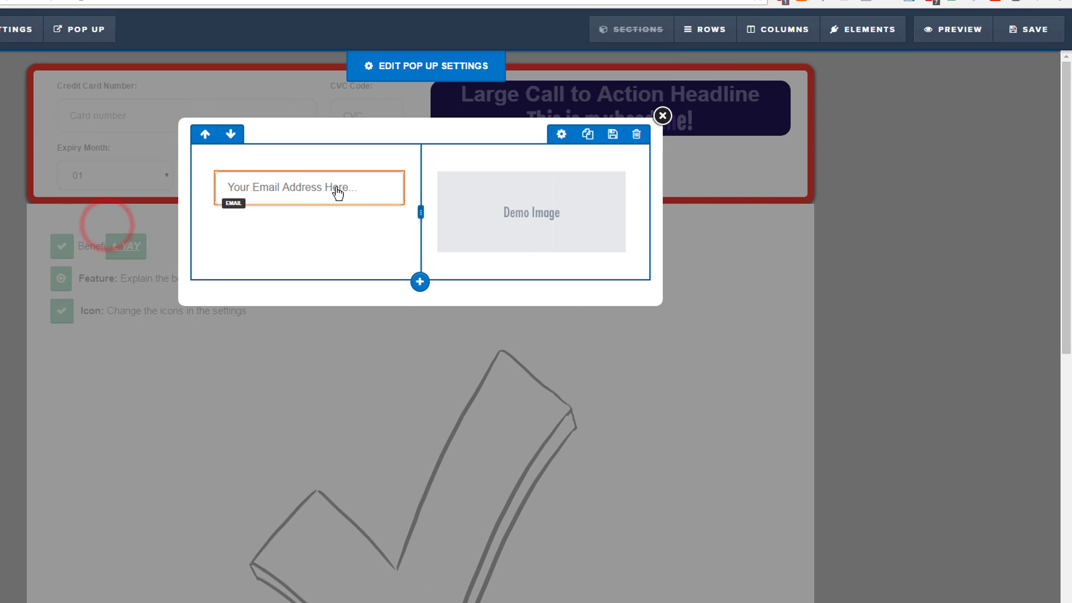
- Duplicate the email input field in the left column of the pop-up
{"action": "left_click", "coordinate": [359, 168]}
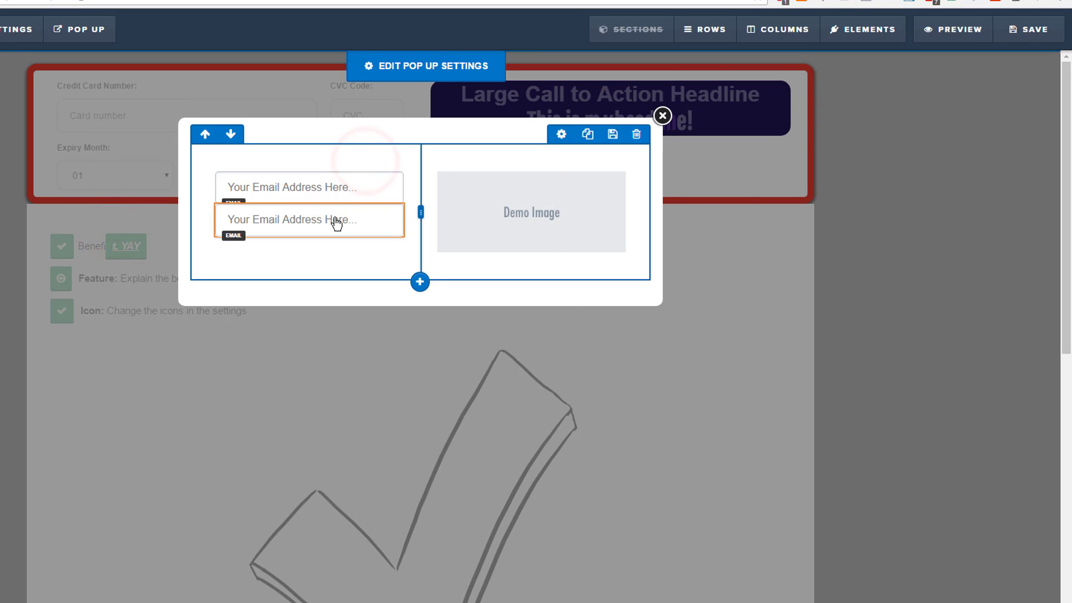
{"action": "left_click_drag", "start_coordinate": [335, 219], "coordinate": [327, 187]}
{"action": "left_click", "coordinate": [323, 190]}
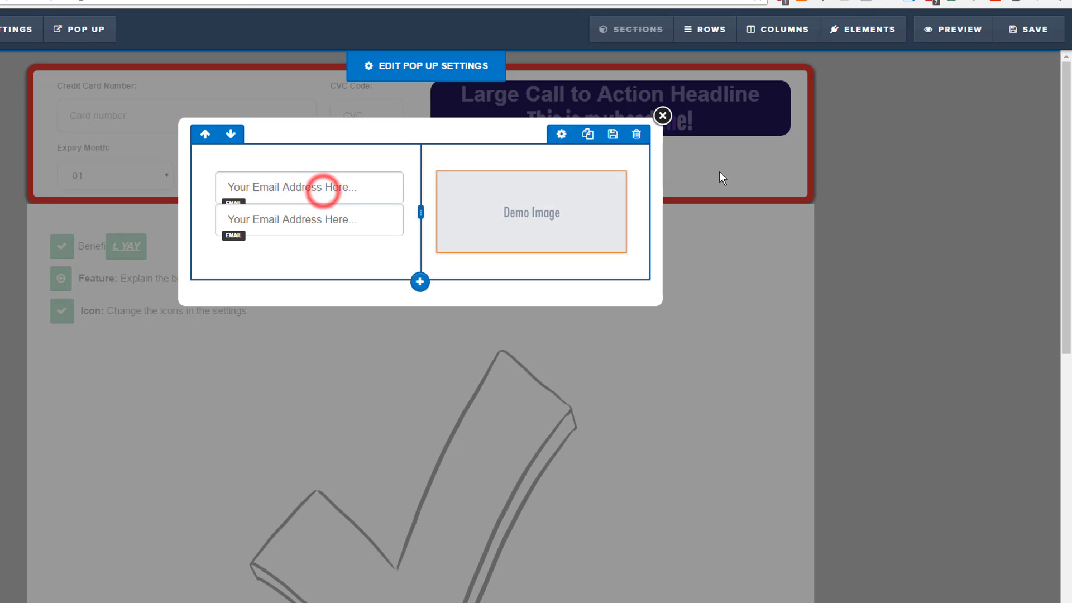
- Change the upper input field to the Full Name type with the placeholder text "Your Name Here"
{"action": "left_click", "coordinate": [336, 191]}
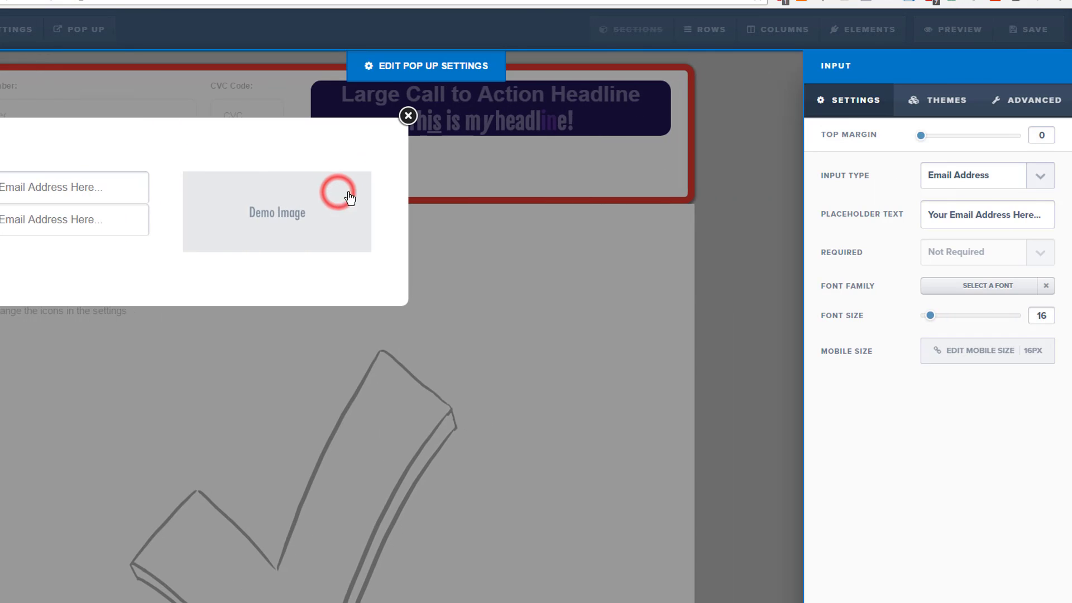
{"action": "left_click", "coordinate": [1007, 175]}
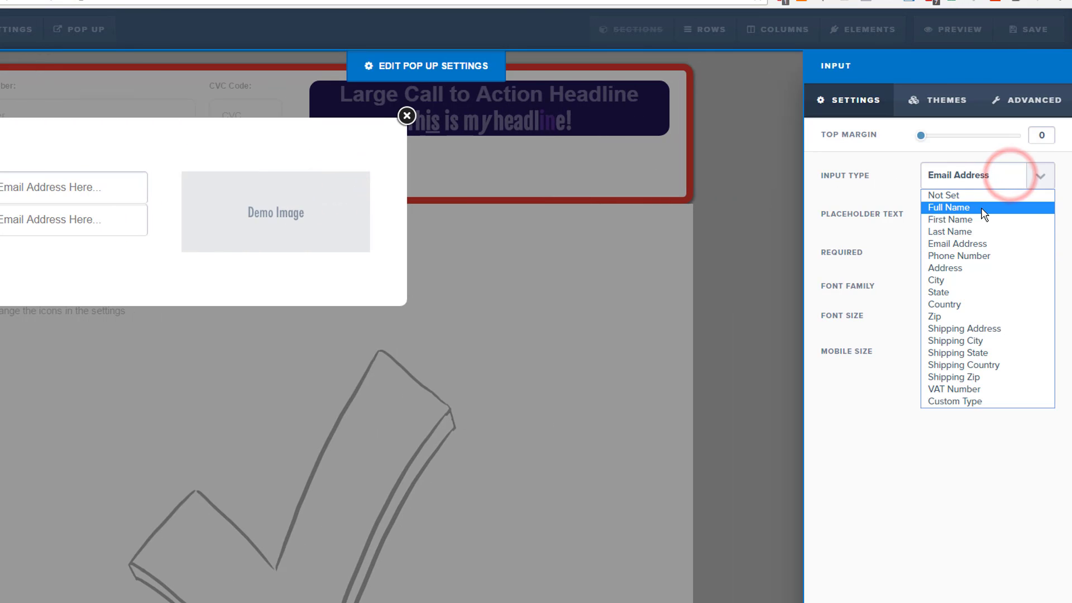
{"action": "left_click", "coordinate": [980, 209]}
{"action": "left_click", "coordinate": [1039, 212]}
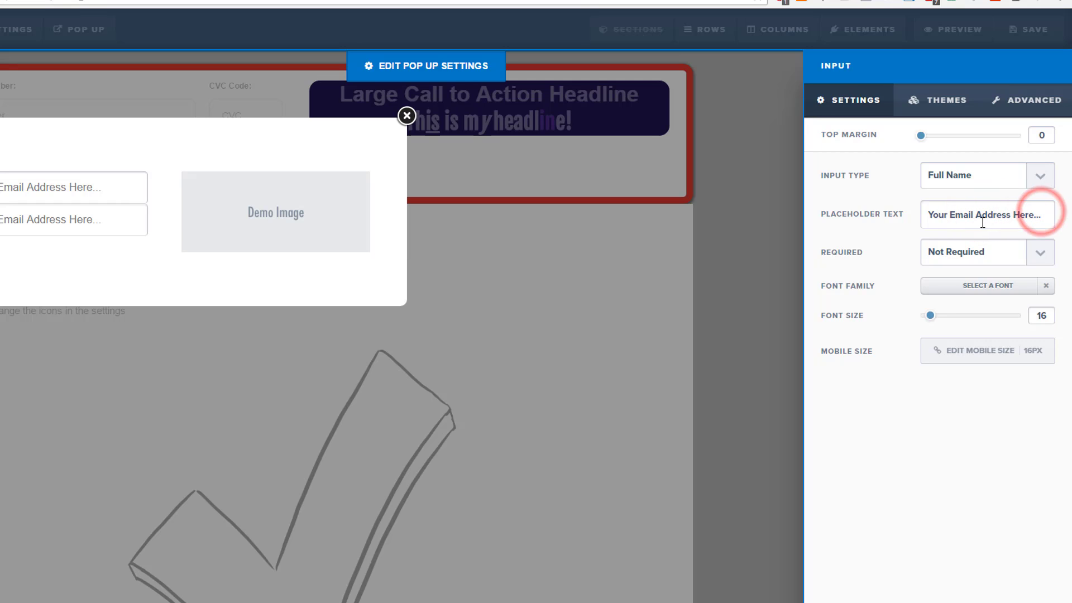
{"action": "key", "text": "ctrl+a"}
{"action": "type", "text": "Y"}
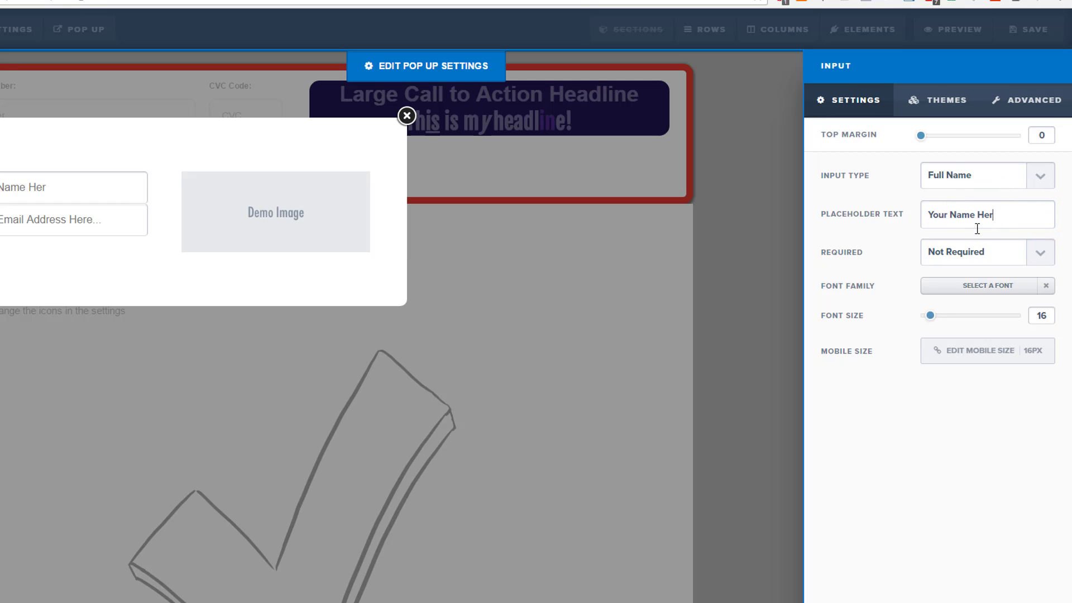
- Make the name input field Required and close its settings
{"action": "left_click", "coordinate": [947, 267]}
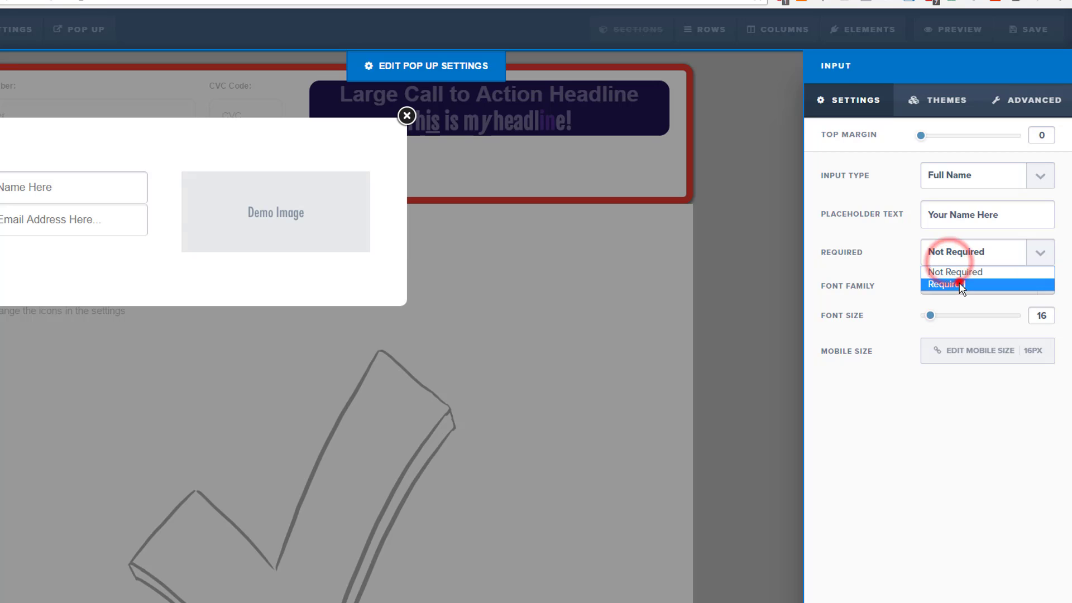
{"action": "left_click", "coordinate": [957, 284]}
{"action": "left_click", "coordinate": [987, 417]}
{"action": "left_click", "coordinate": [120, 223]}
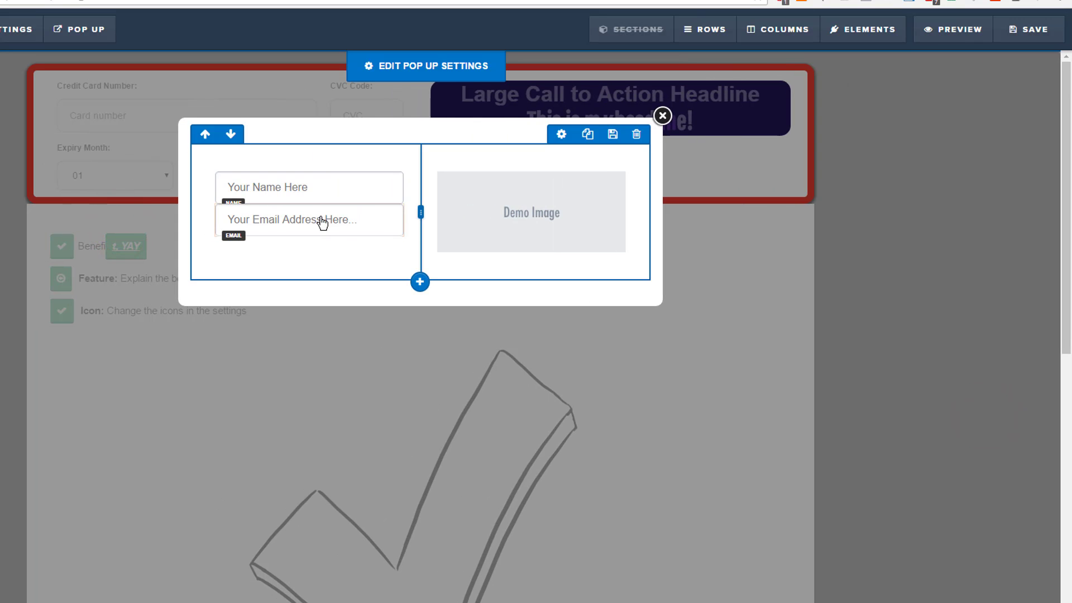
- Set the top margin of the email input field to 10
{"action": "left_click", "coordinate": [323, 226]}
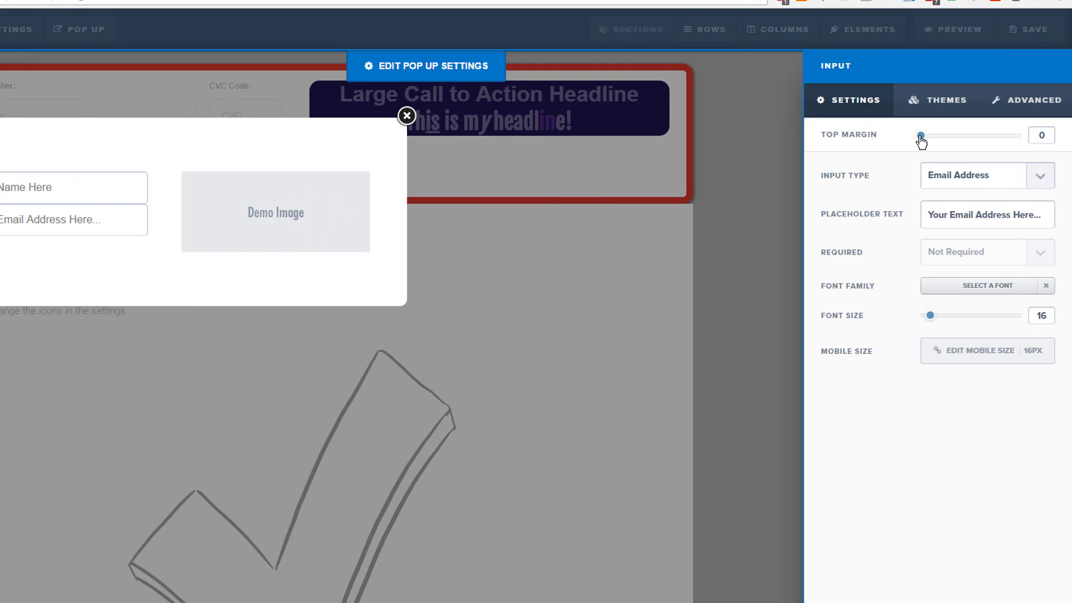
{"action": "left_click_drag", "start_coordinate": [920, 136], "coordinate": [929, 137]}
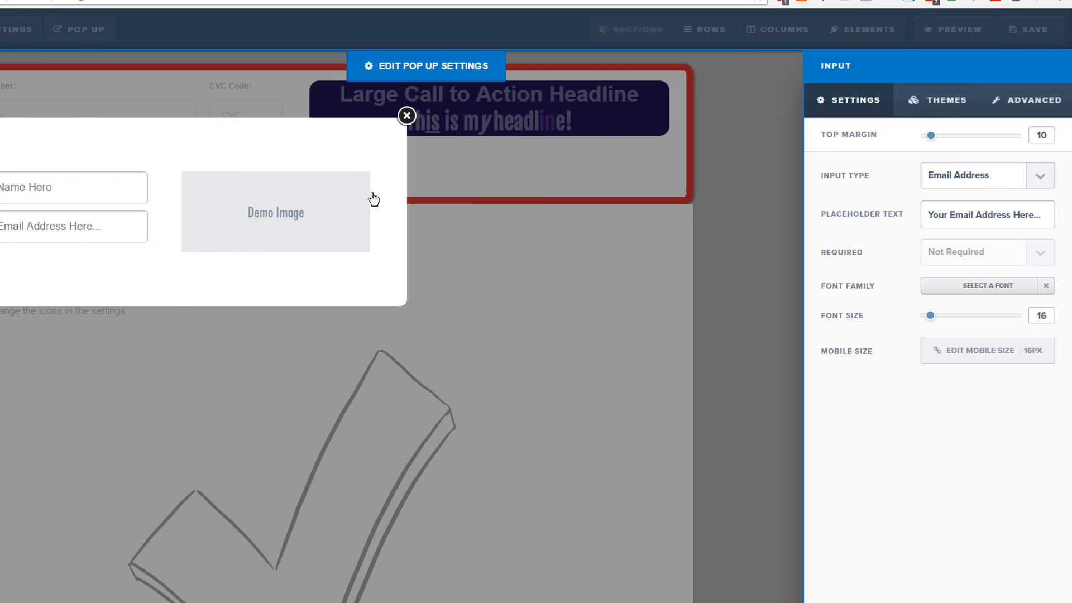
{"action": "left_click", "coordinate": [240, 200]}
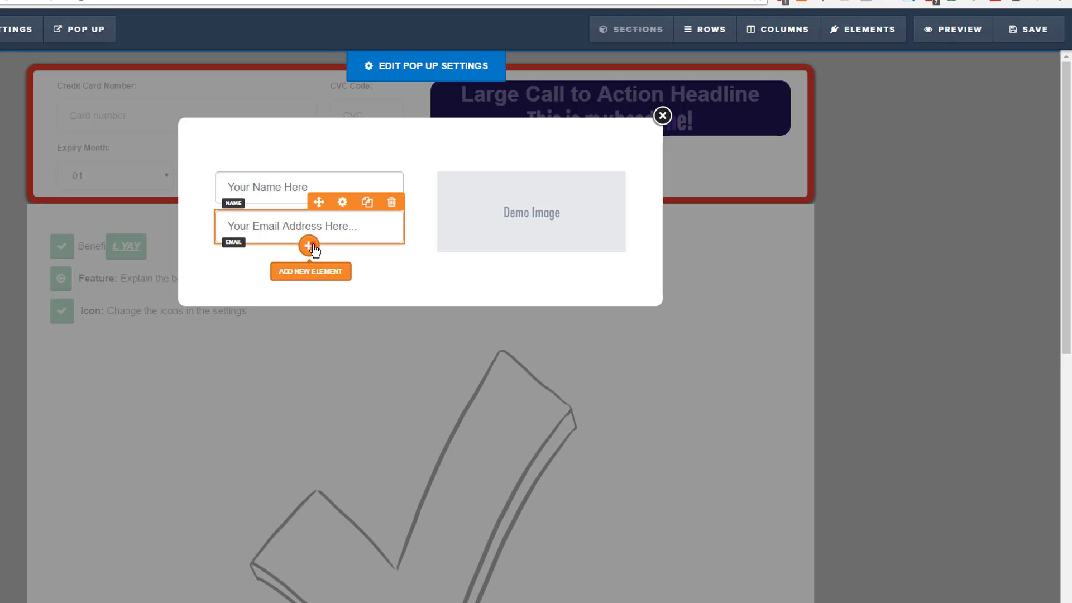
- Add a Button element below the email input field in the pop-up
{"action": "left_click", "coordinate": [310, 245]}
{"action": "scroll", "coordinate": [904, 329], "scroll_direction": "down", "scroll_amount": 3}
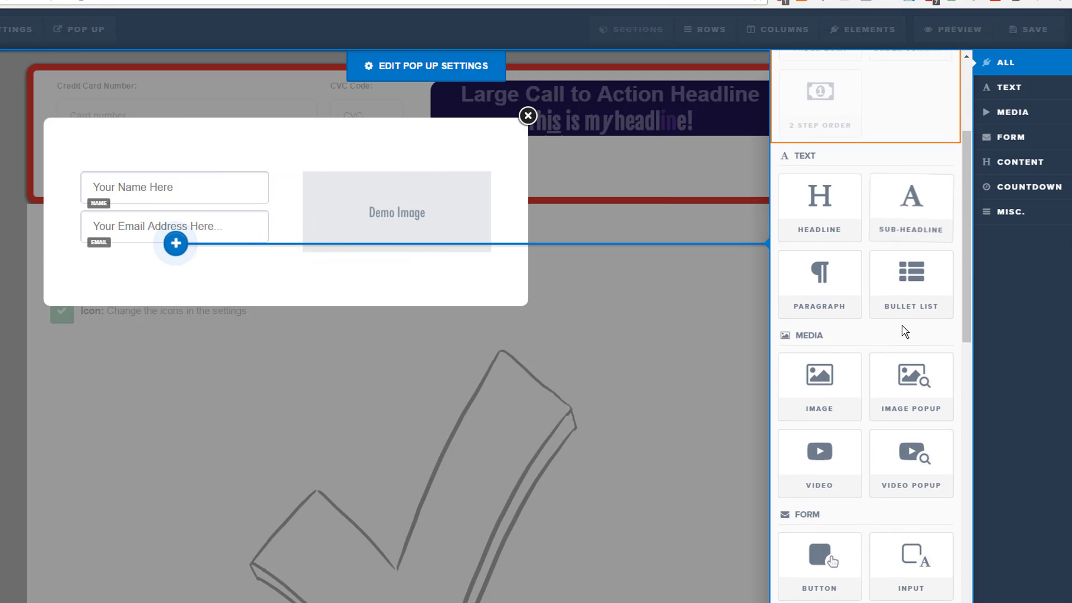
{"action": "scroll", "coordinate": [905, 329], "scroll_direction": "down", "scroll_amount": 2}
{"action": "left_click", "coordinate": [830, 420]}
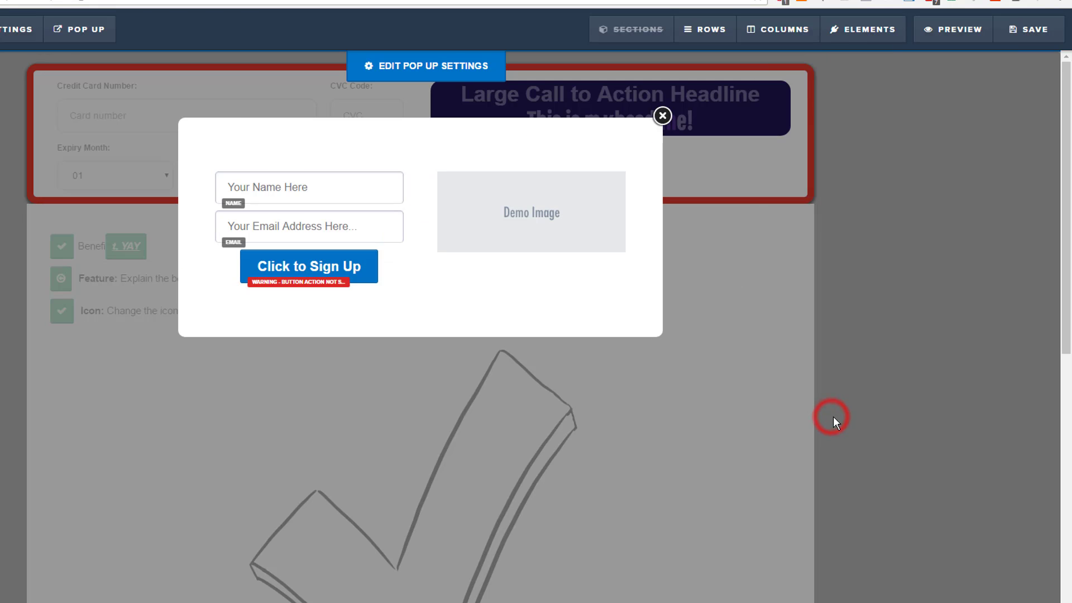
- Set the button's text to "Download NOW!" and its action to Submit Order / Submit Form
{"action": "left_click", "coordinate": [352, 268]}
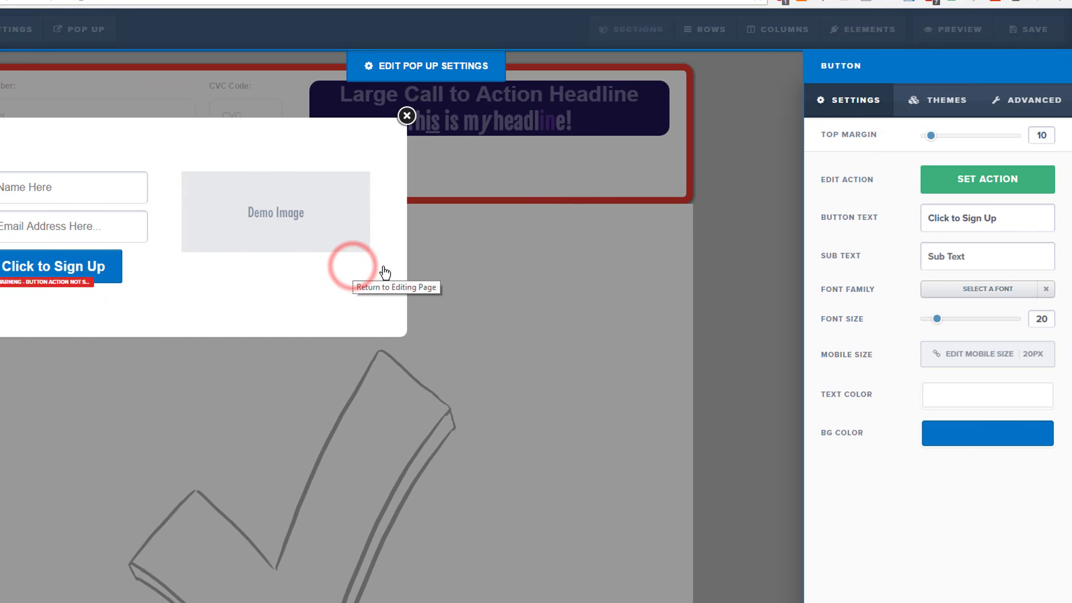
{"action": "triple_click", "coordinate": [1012, 223]}
{"action": "type", "text": "Download NOW!"}
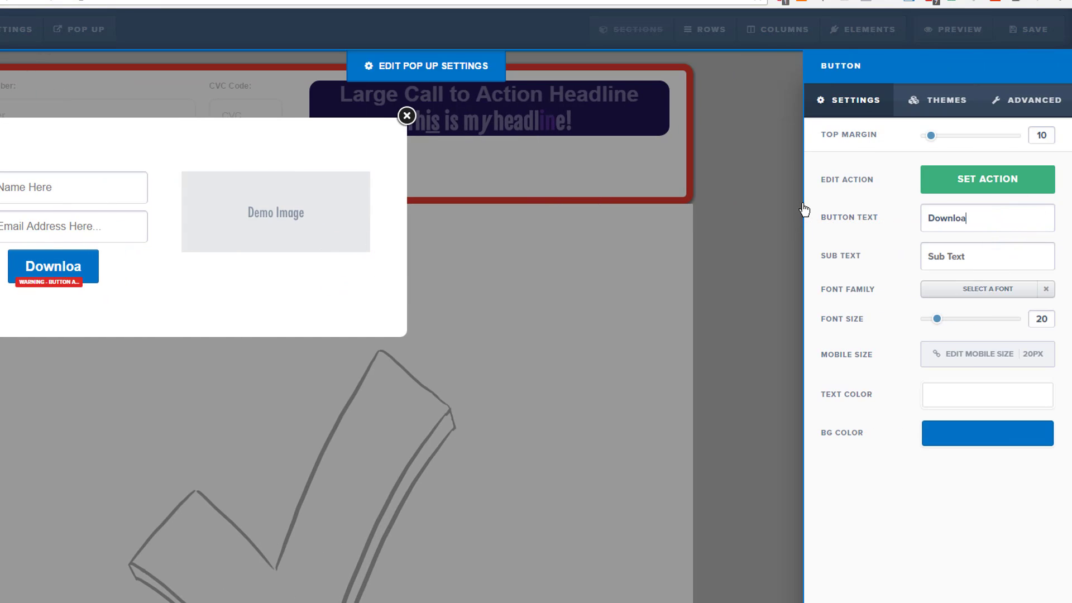
{"action": "left_click", "coordinate": [988, 180]}
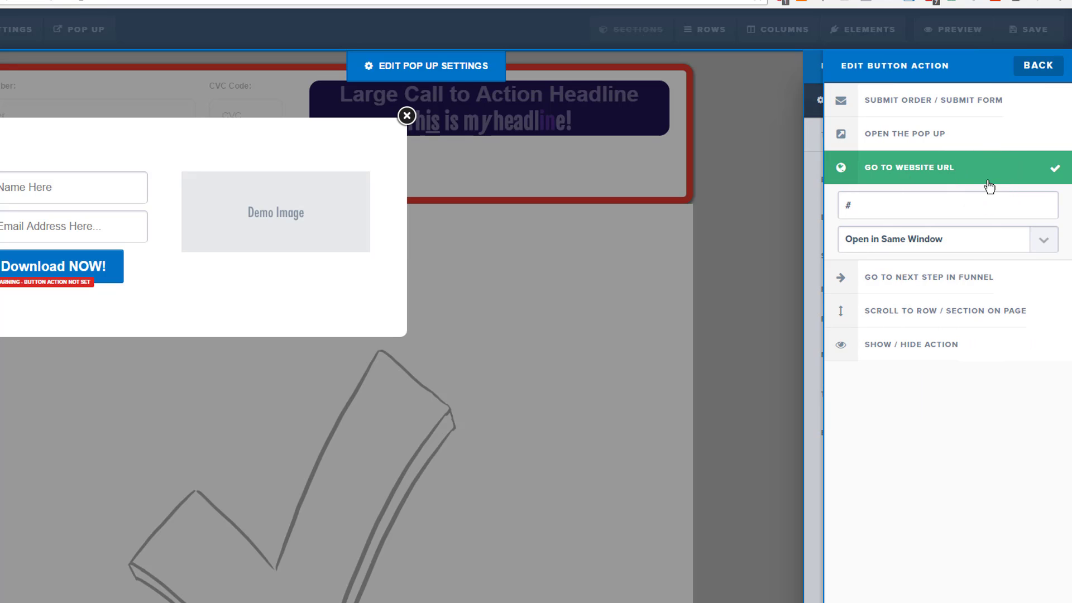
{"action": "left_click", "coordinate": [916, 103]}
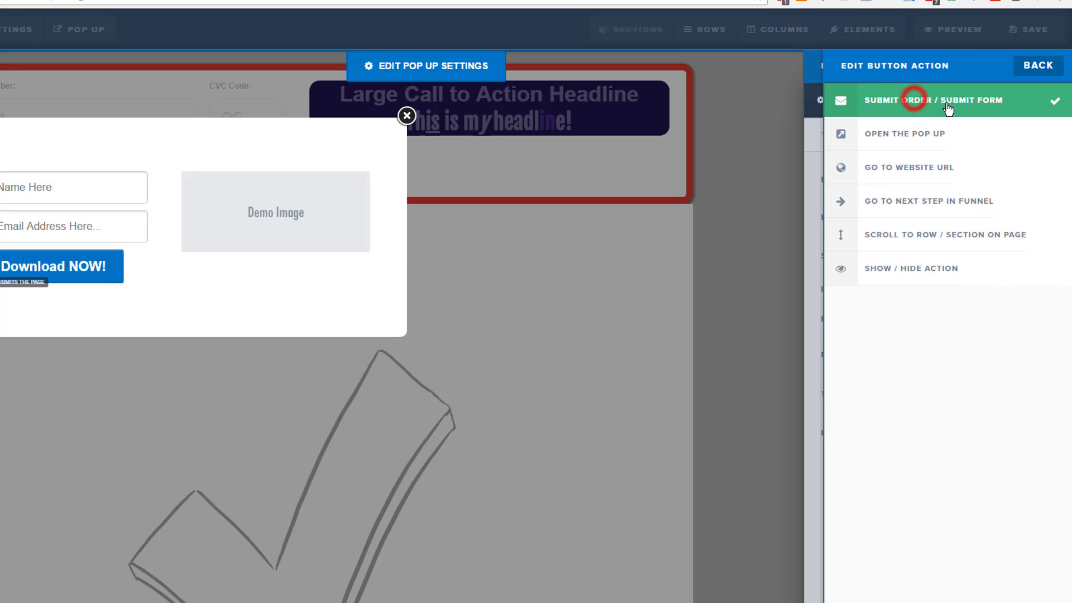
{"action": "left_click", "coordinate": [762, 202]}
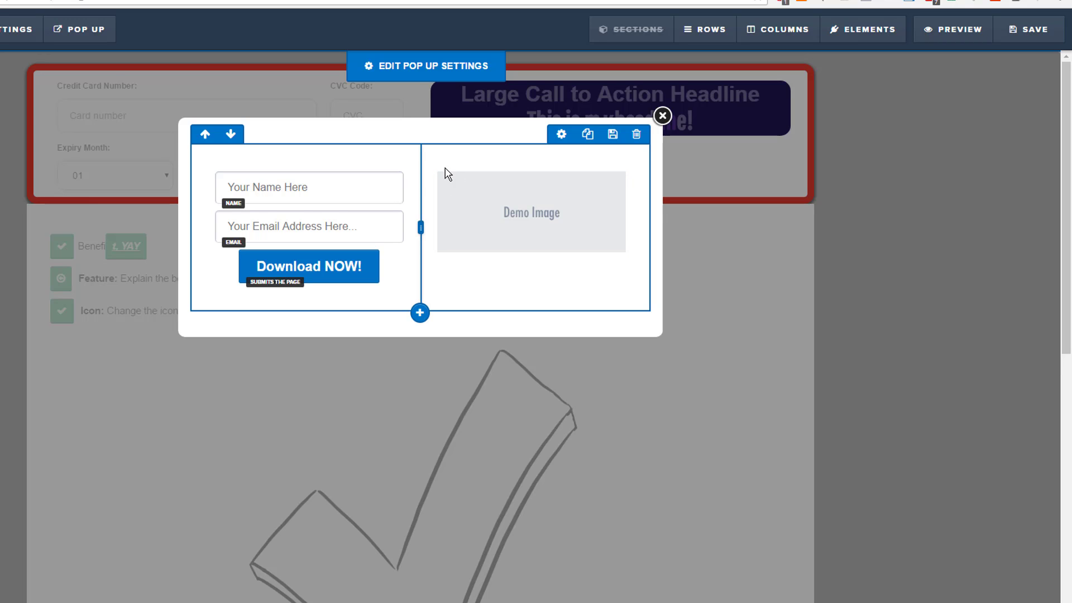
- In the pop-up's settings, set the top margin to 70 and make it show when the visitor tries to exit
{"action": "left_click", "coordinate": [434, 71]}
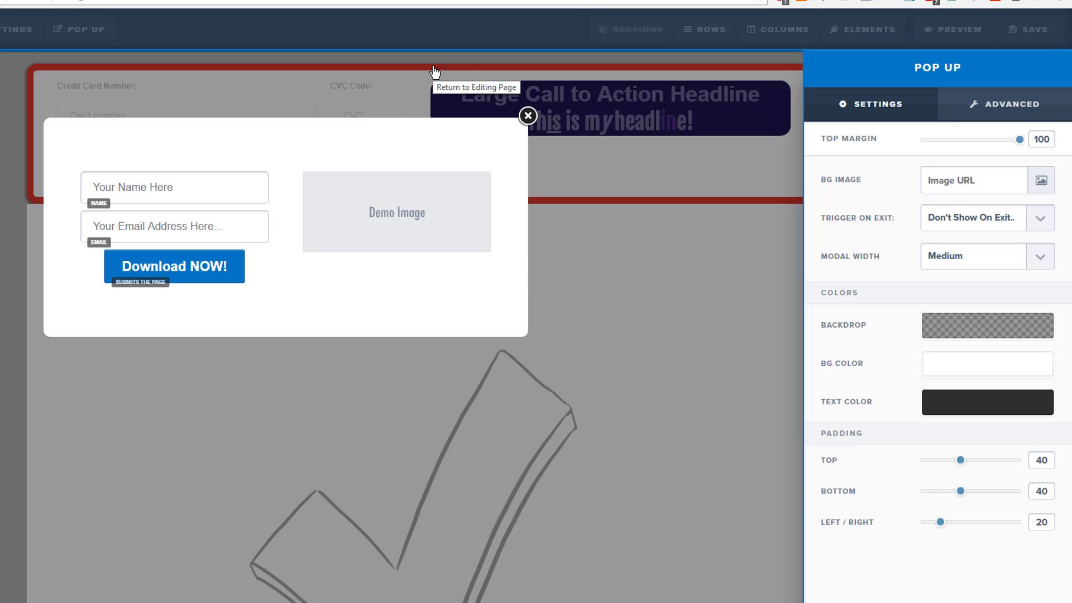
{"action": "left_click_drag", "start_coordinate": [1019, 139], "coordinate": [990, 149]}
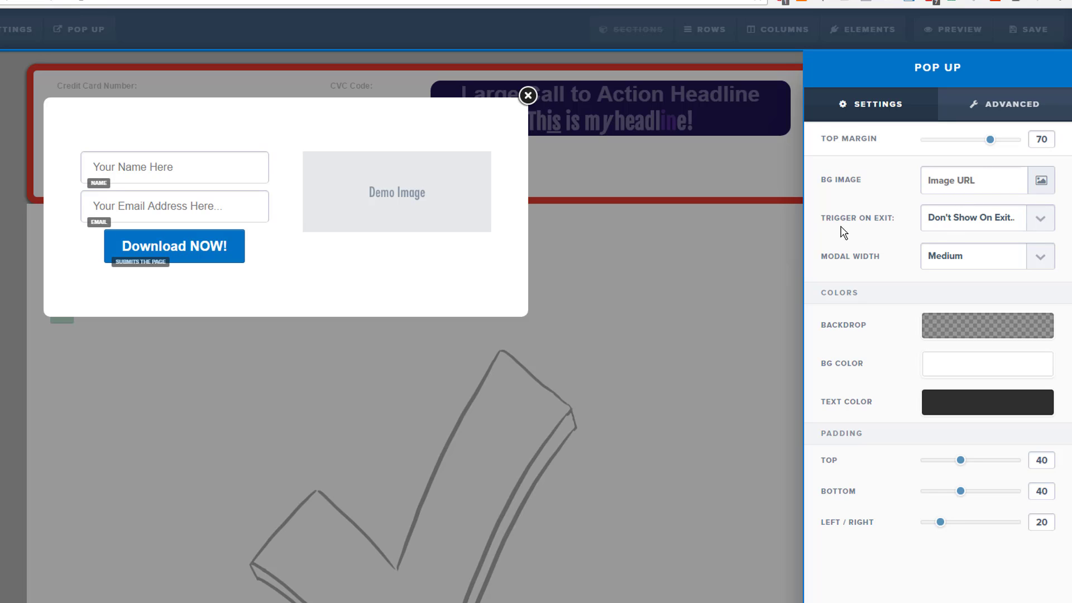
{"action": "left_click", "coordinate": [962, 225]}
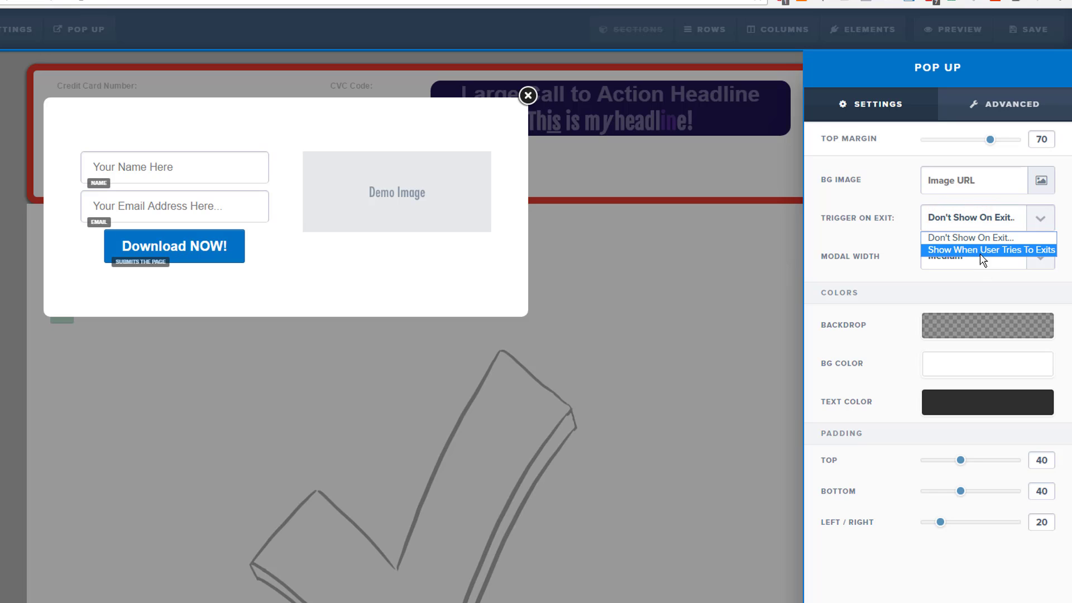
{"action": "left_click", "coordinate": [949, 249]}
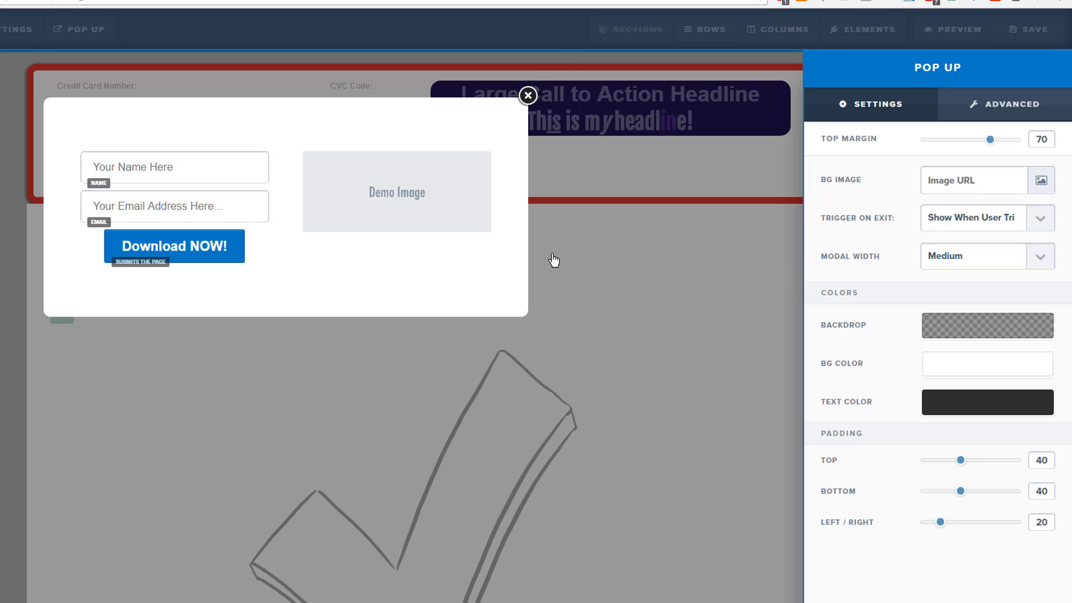
- Try the Large modal width for the pop-up, and settle on Small
{"action": "left_click", "coordinate": [868, 261]}
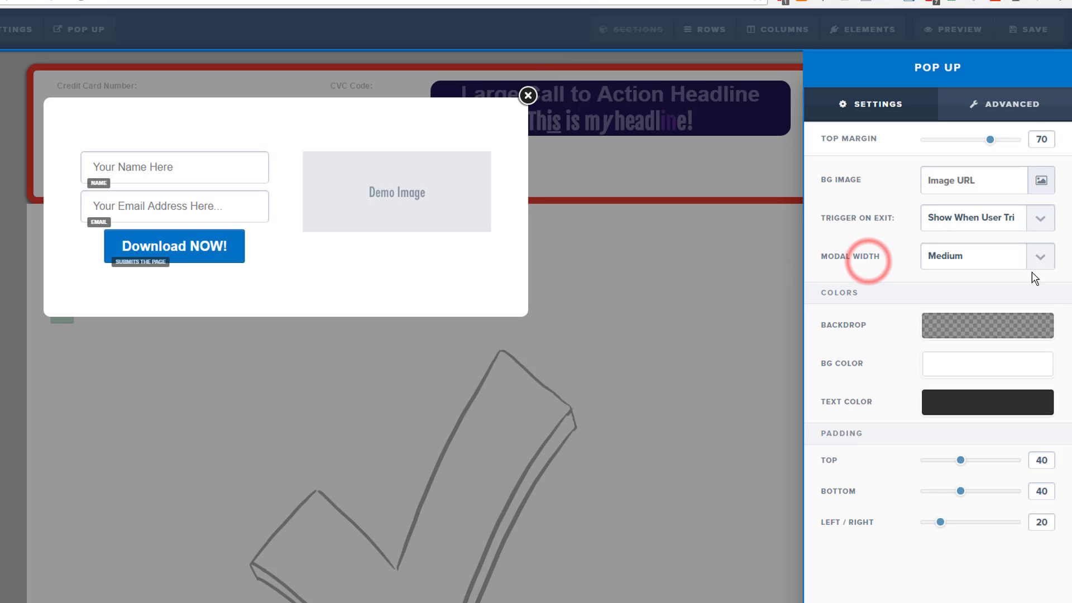
{"action": "left_click", "coordinate": [996, 258]}
{"action": "left_click", "coordinate": [988, 276]}
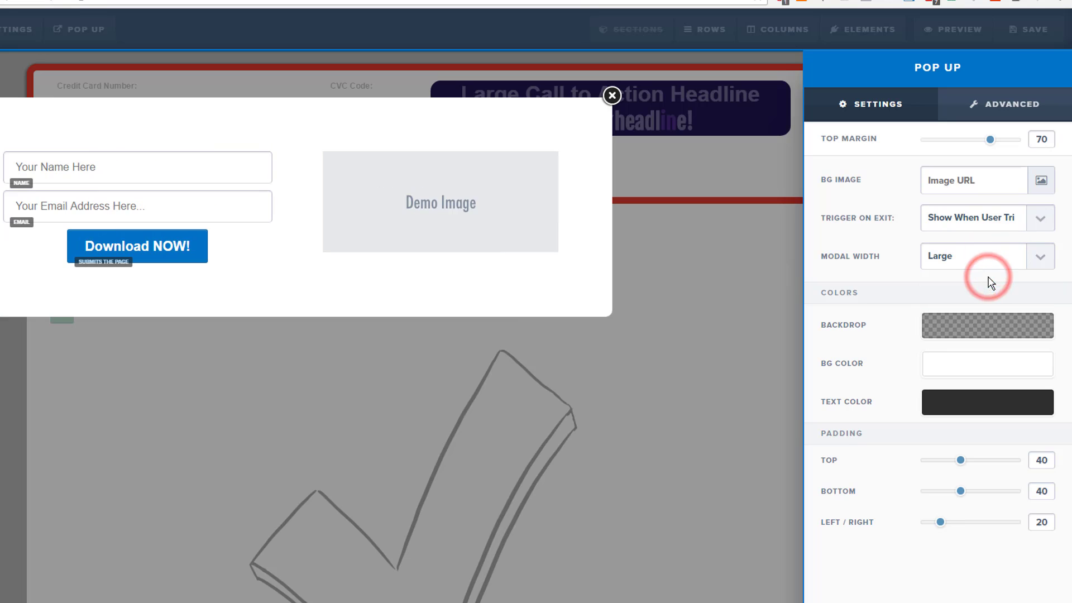
{"action": "left_click", "coordinate": [998, 256]}
{"action": "left_click", "coordinate": [987, 299]}
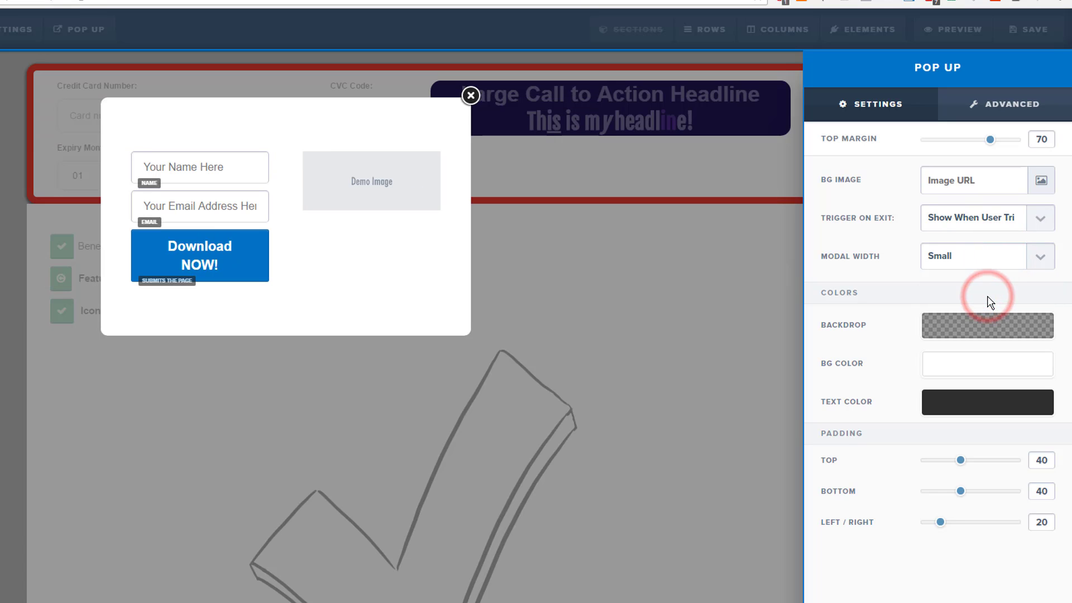
- Set the pop-up's backdrop to dark purple with 0.45 opacity, rgba(32, 22, 82, 0.45)
{"action": "left_click", "coordinate": [971, 329]}
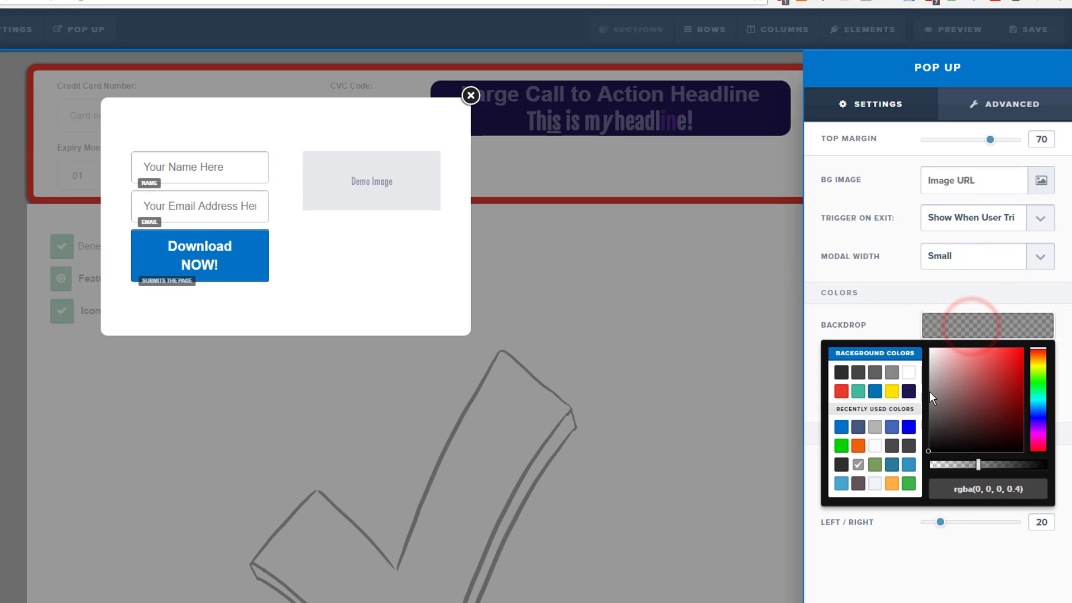
{"action": "left_click", "coordinate": [910, 392]}
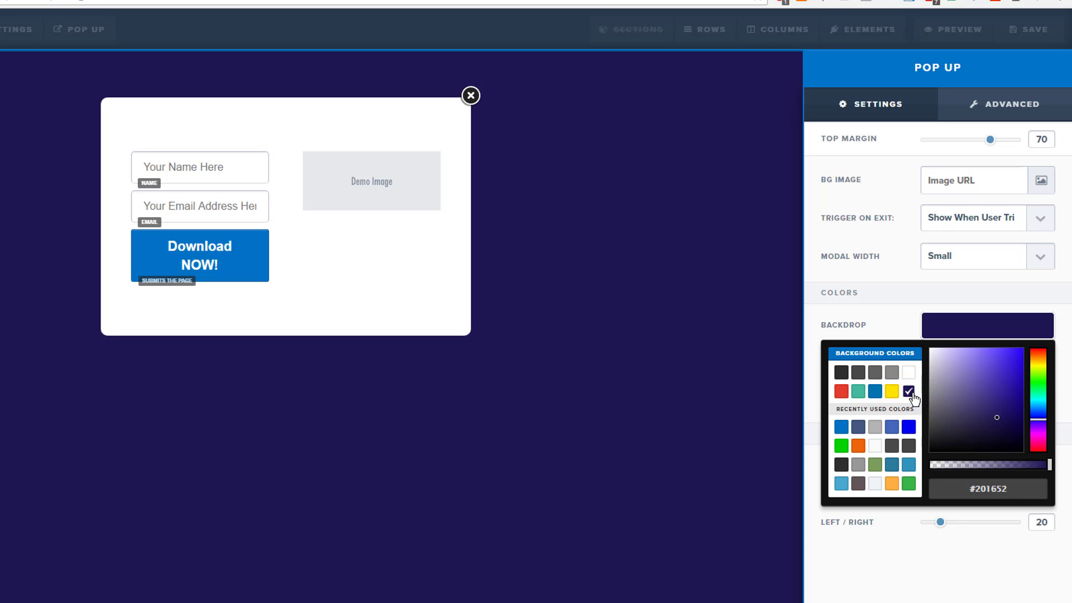
{"action": "mouse_move", "coordinate": [989, 465]}
{"action": "left_mouse_down"}
{"action": "mouse_move", "coordinate": [978, 465]}
{"action": "mouse_move", "coordinate": [1012, 463]}
{"action": "mouse_move", "coordinate": [984, 465]}
{"action": "left_mouse_up"}
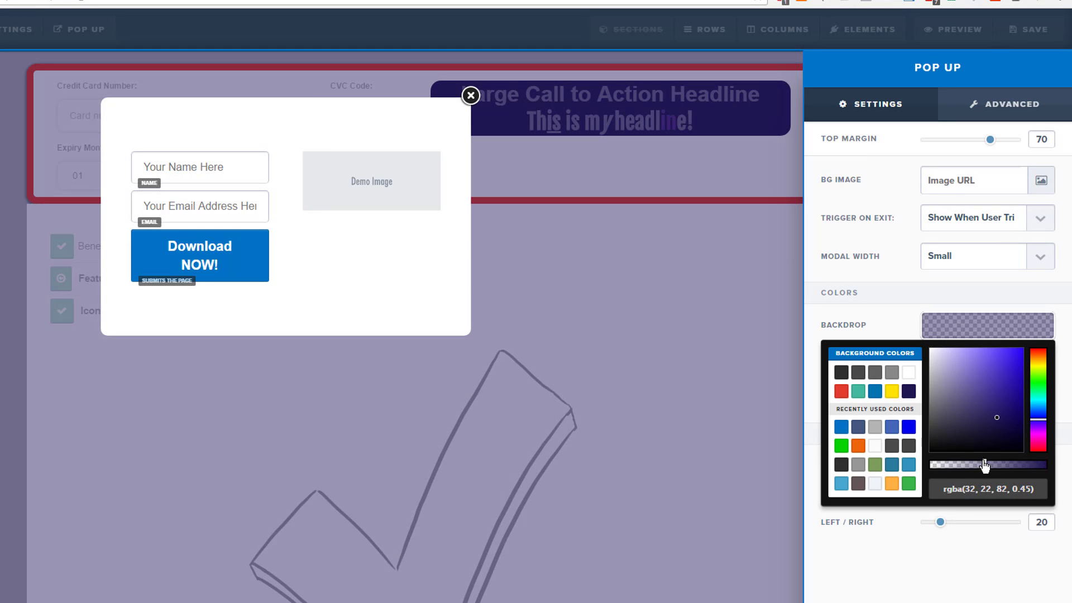
{"action": "left_click", "coordinate": [897, 326]}
- Set the pop-up's background color to yellow, #ffe300
{"action": "left_click", "coordinate": [950, 364]}
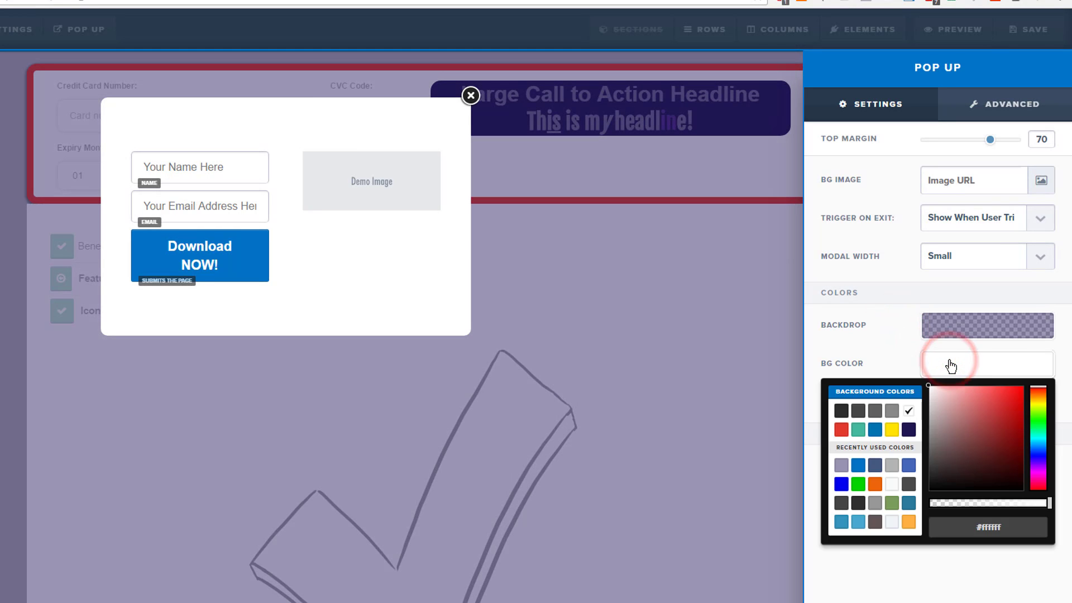
{"action": "left_click", "coordinate": [909, 429]}
{"action": "left_click", "coordinate": [891, 430]}
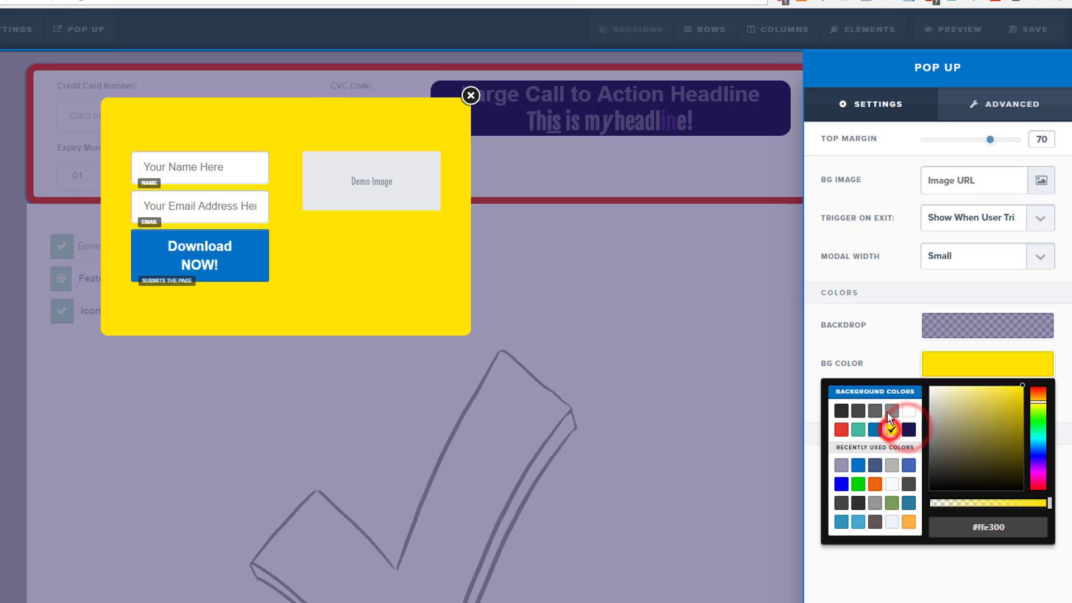
{"action": "left_click", "coordinate": [891, 346]}
- Reduce the pop-up's top and bottom padding to 5 each
{"action": "left_click", "coordinate": [951, 406]}
{"action": "left_click", "coordinate": [856, 391]}
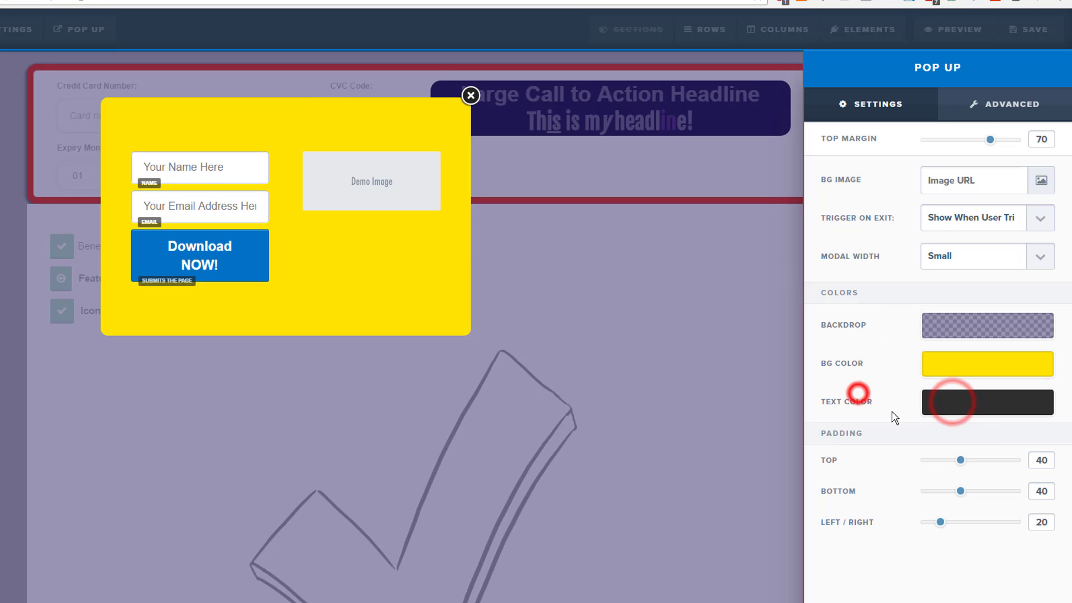
{"action": "left_click", "coordinate": [960, 461]}
{"action": "left_click_drag", "start_coordinate": [960, 461], "coordinate": [926, 460]}
{"action": "left_click_drag", "start_coordinate": [960, 491], "coordinate": [926, 490]}
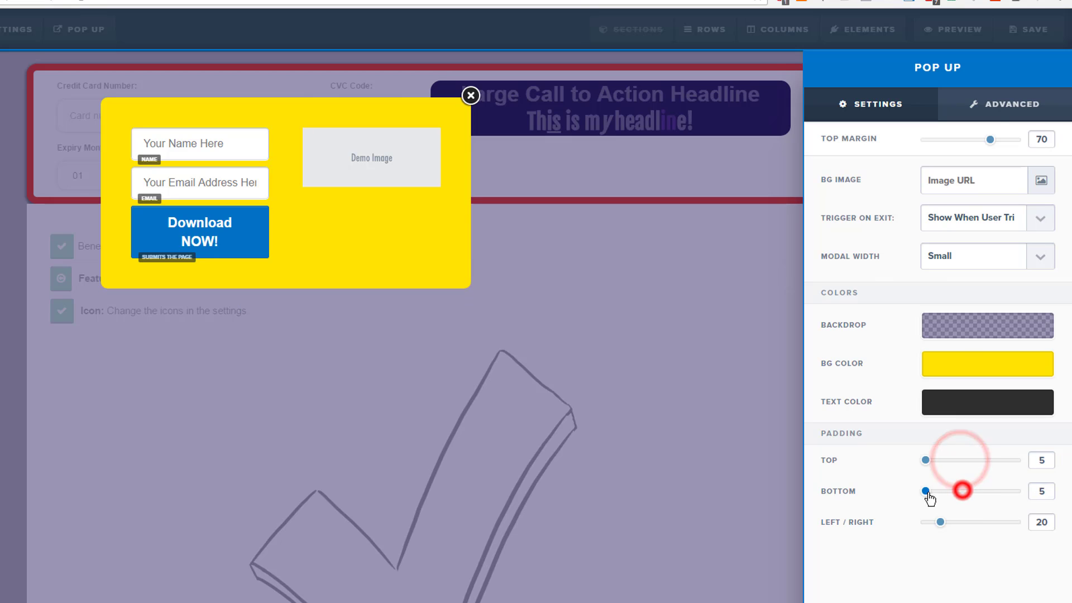
- Set the pop-up's corner radius to 100% in its advanced styles
{"action": "left_click", "coordinate": [1004, 110]}
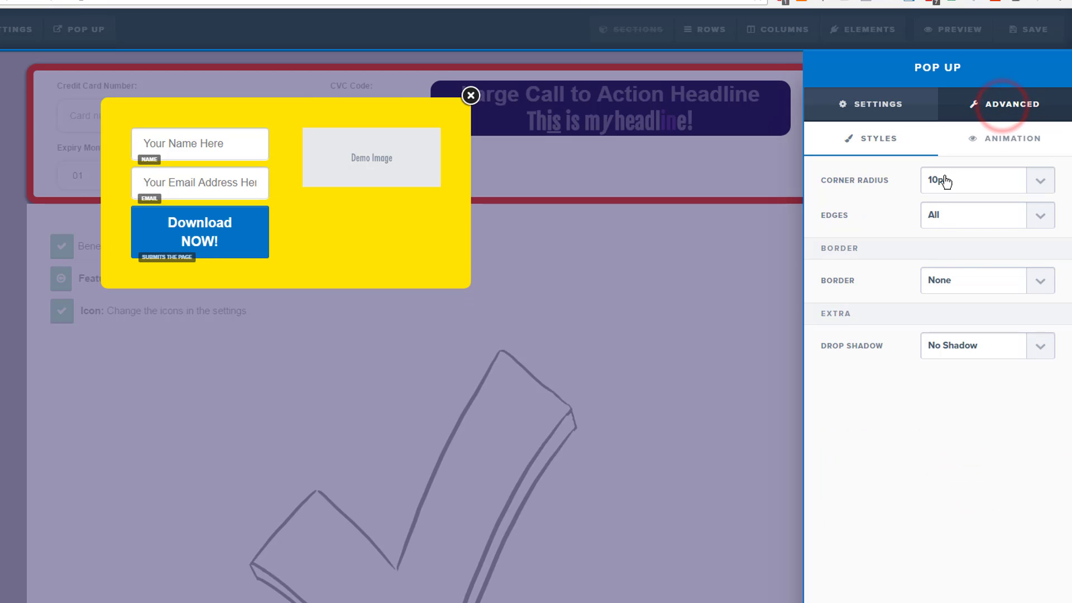
{"action": "left_click", "coordinate": [983, 178]}
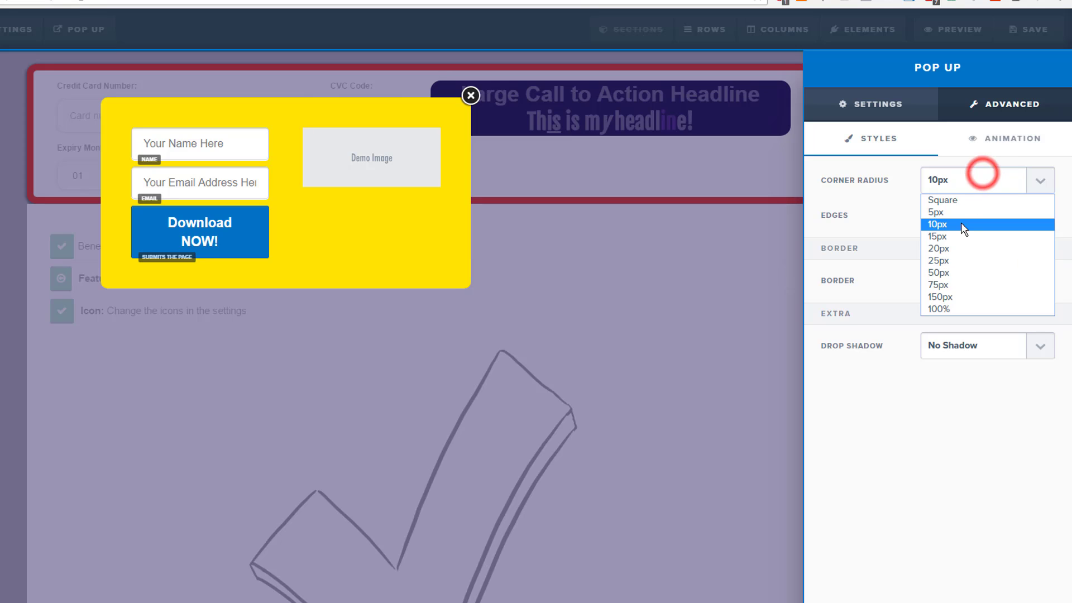
{"action": "left_click", "coordinate": [948, 307]}
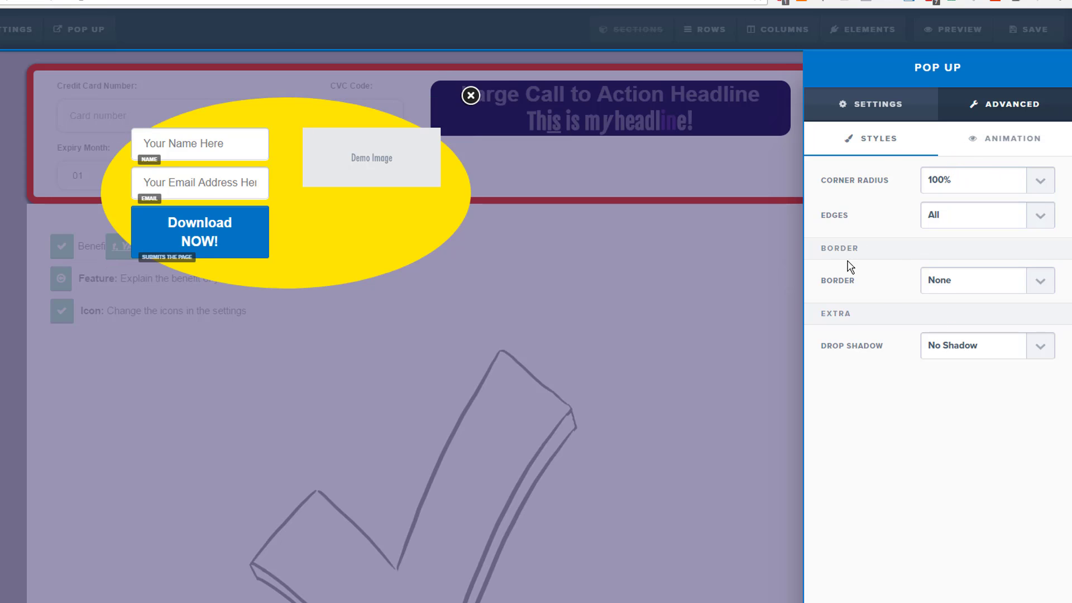
- Give the pop-up a full solid border, 5px thick, in blue
{"action": "left_click", "coordinate": [949, 285]}
{"action": "left_click", "coordinate": [948, 307]}
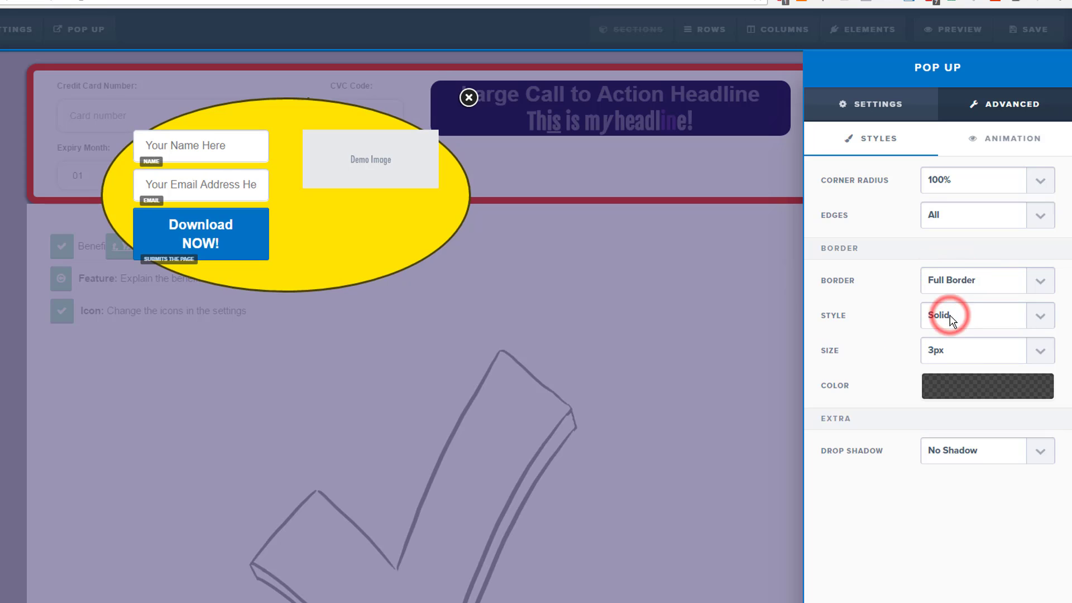
{"action": "left_click", "coordinate": [982, 350]}
{"action": "left_click", "coordinate": [966, 406]}
{"action": "left_click", "coordinate": [982, 394]}
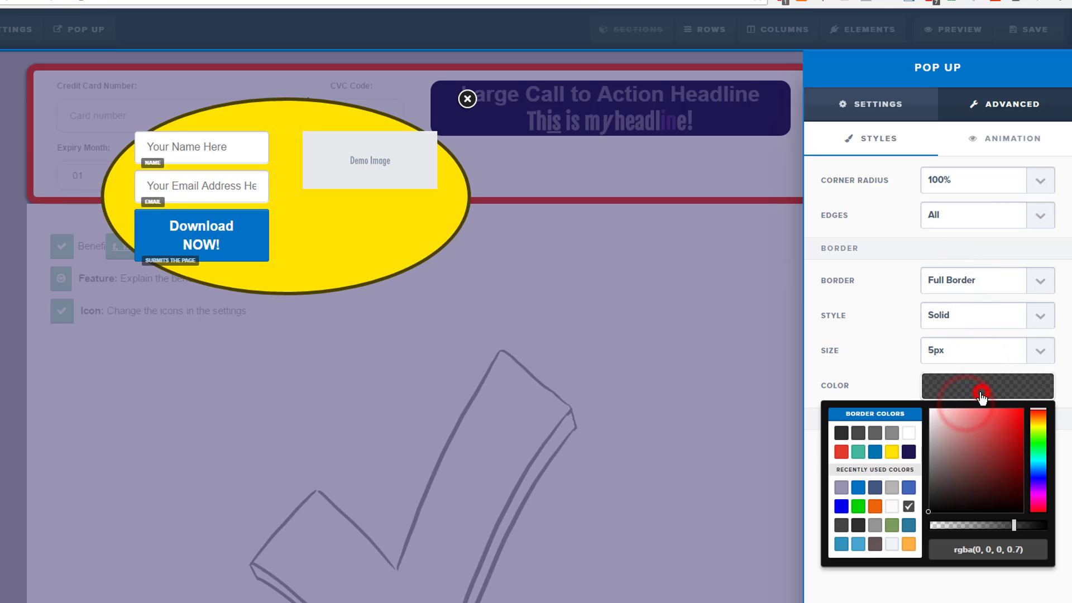
{"action": "left_click", "coordinate": [874, 451]}
{"action": "left_click", "coordinate": [865, 352]}
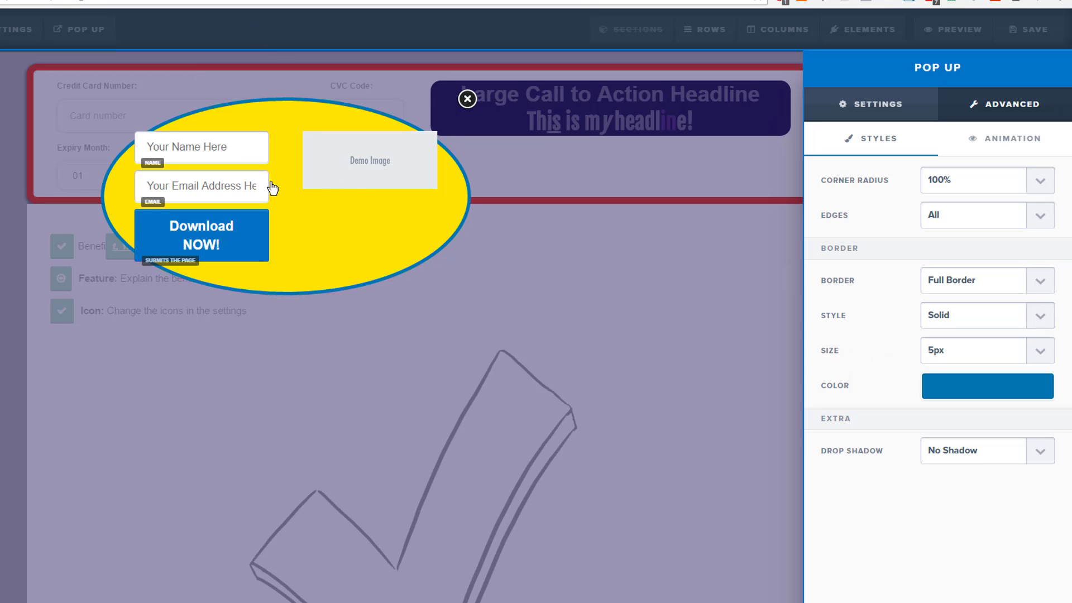
- Apply a 40% Drop Shadow to the pop-up, and save the page with the pop-up closed
{"action": "left_click", "coordinate": [965, 451]}
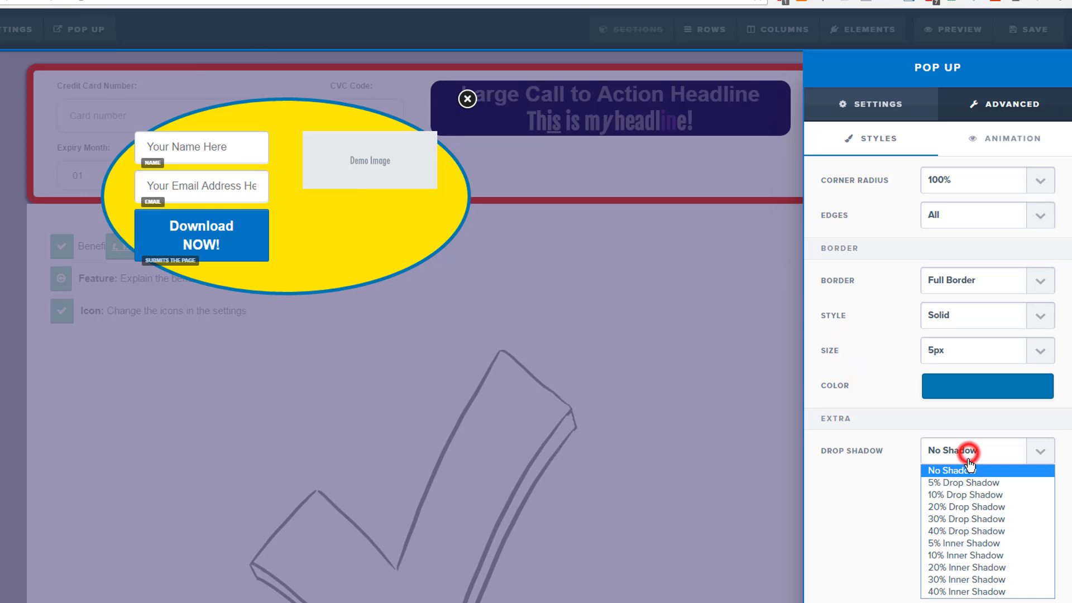
{"action": "left_click", "coordinate": [977, 531]}
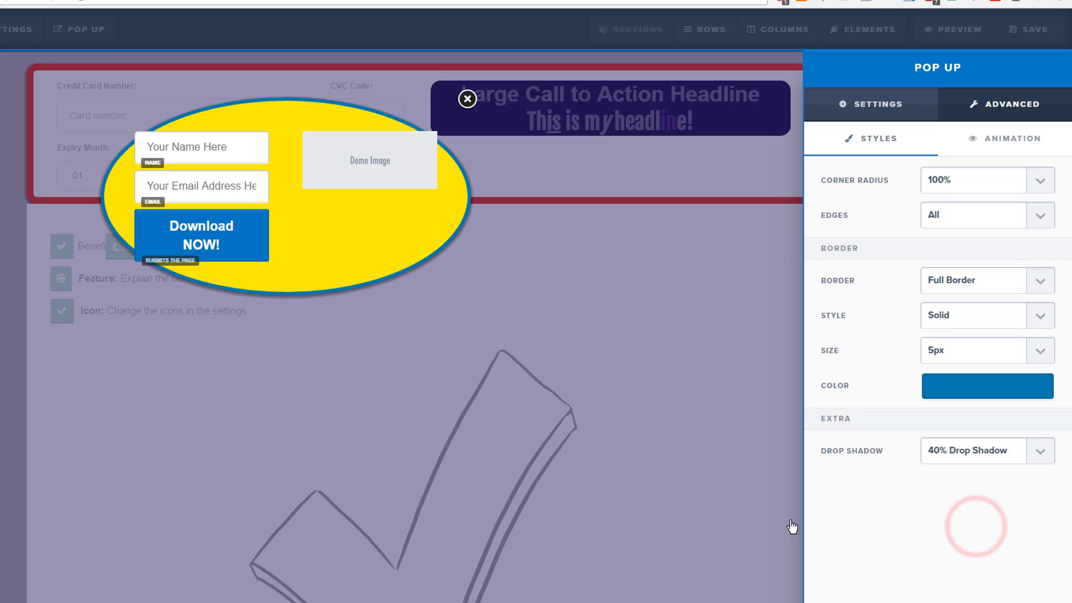
{"action": "left_click", "coordinate": [752, 292]}
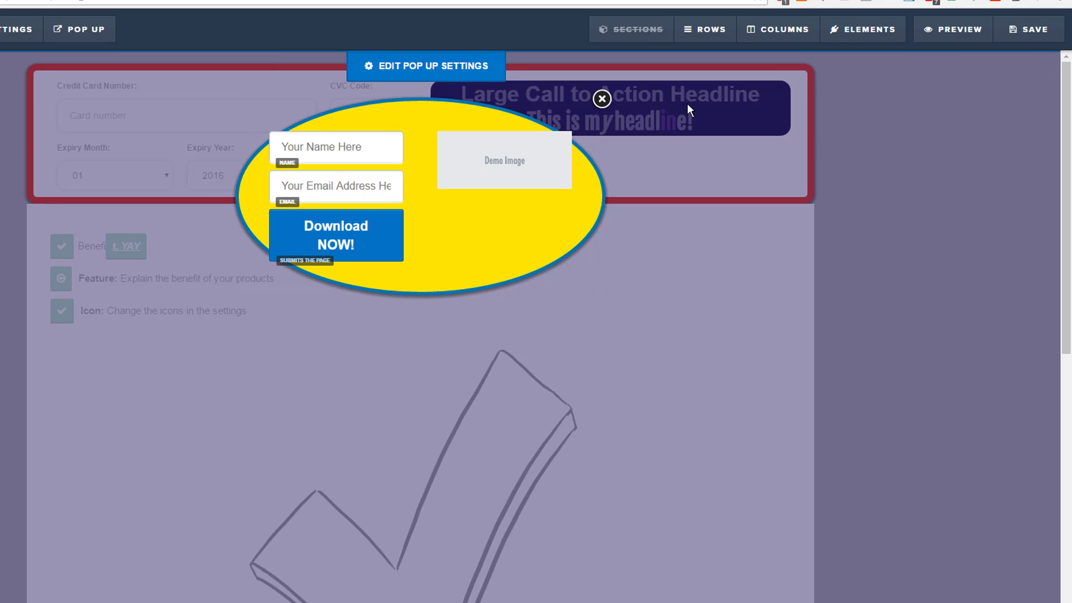
{"action": "left_click", "coordinate": [601, 99]}
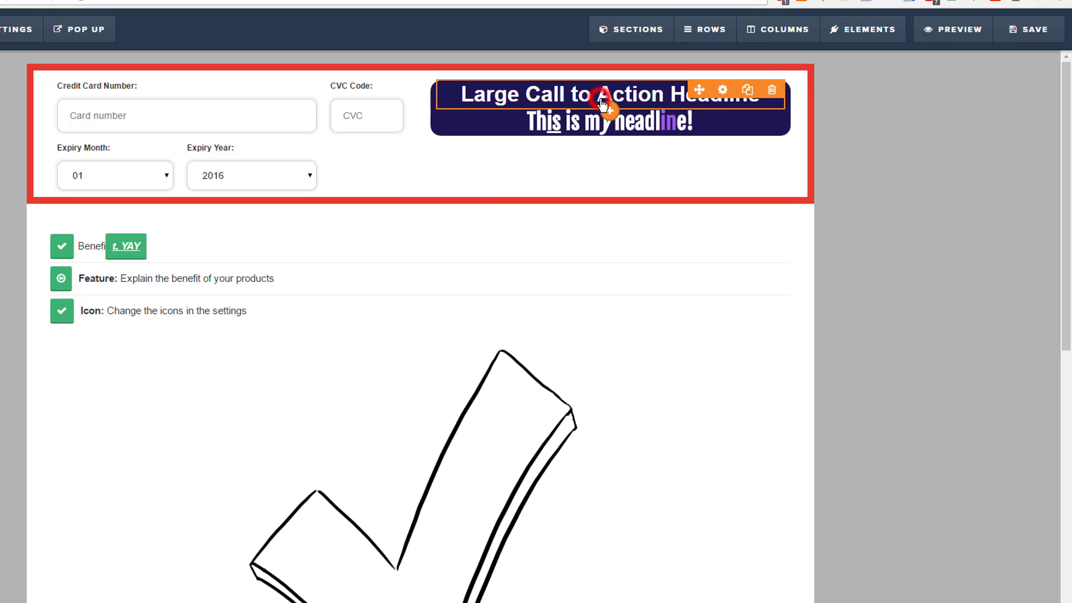
{"action": "left_click", "coordinate": [1034, 29]}
- Set the action of the page's "Click to Sign Up" button to Open the Pop Up and save the page
{"action": "scroll", "coordinate": [865, 149], "scroll_direction": "down", "scroll_amount": 1}
{"action": "scroll", "coordinate": [865, 149], "scroll_direction": "down", "scroll_amount": 8}
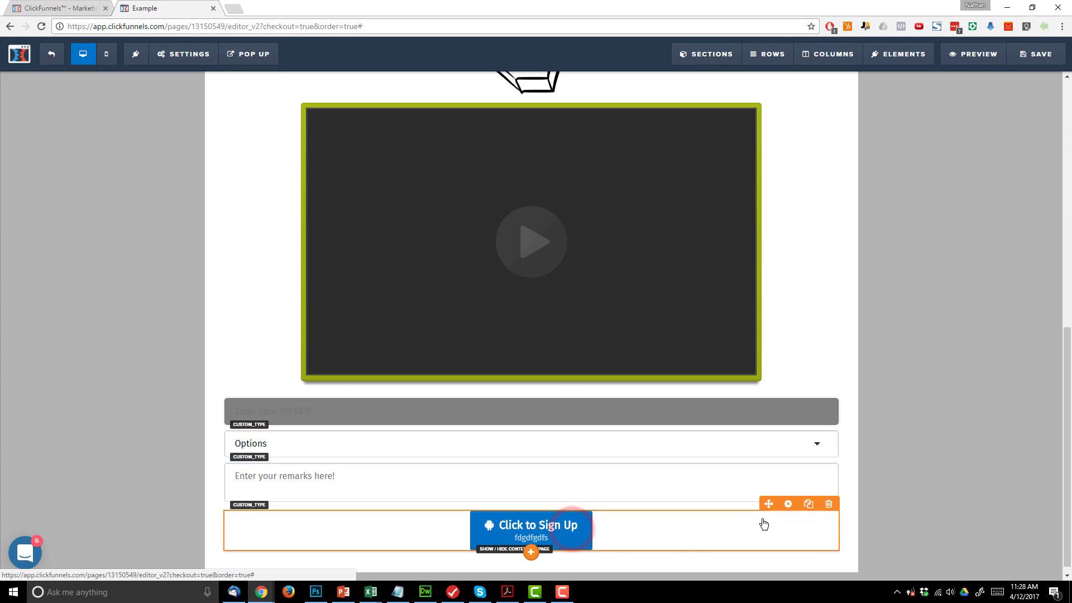
{"action": "left_click", "coordinate": [789, 504]}
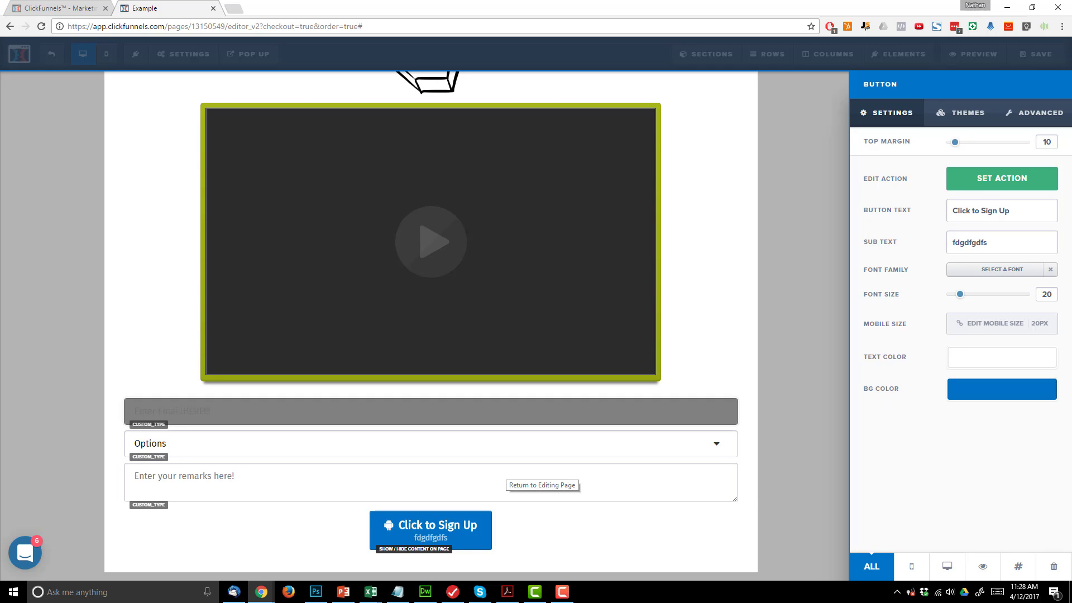
{"action": "left_click", "coordinate": [968, 185]}
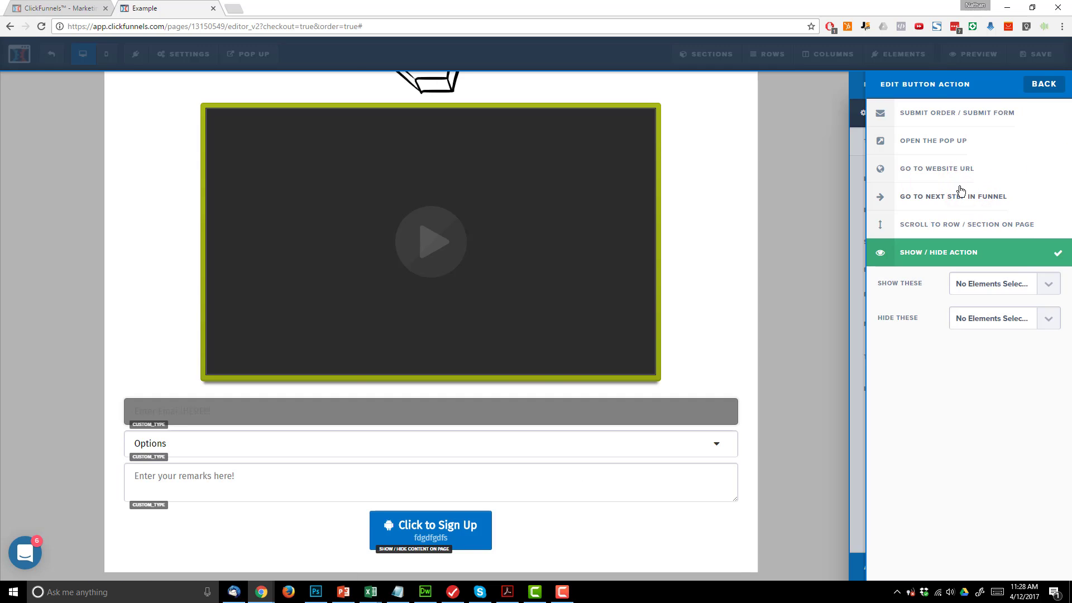
{"action": "left_click", "coordinate": [945, 144]}
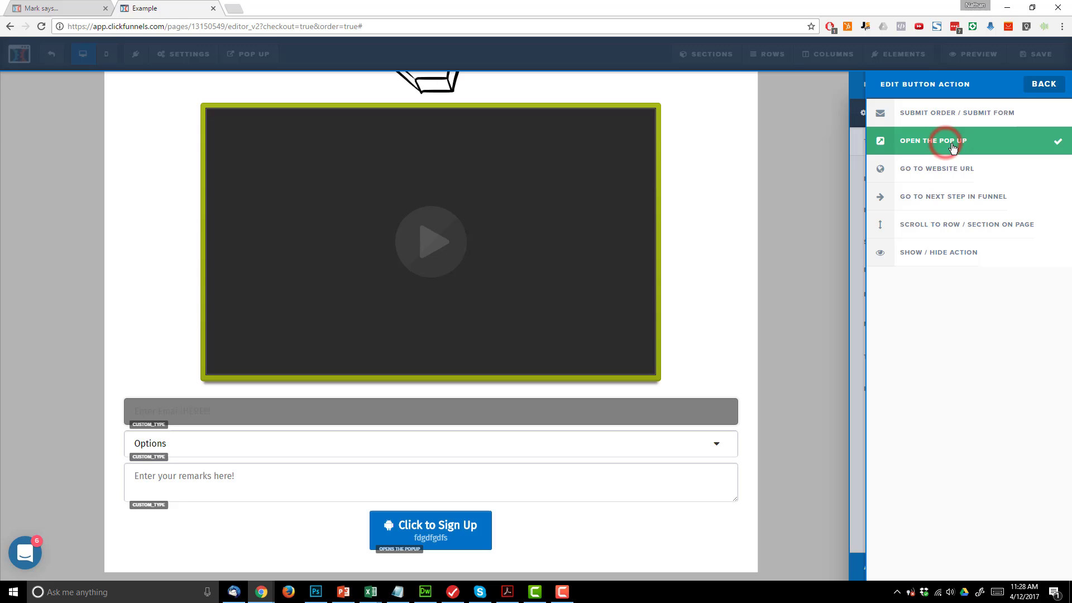
{"action": "left_click", "coordinate": [828, 151]}
{"action": "left_click", "coordinate": [1041, 56]}
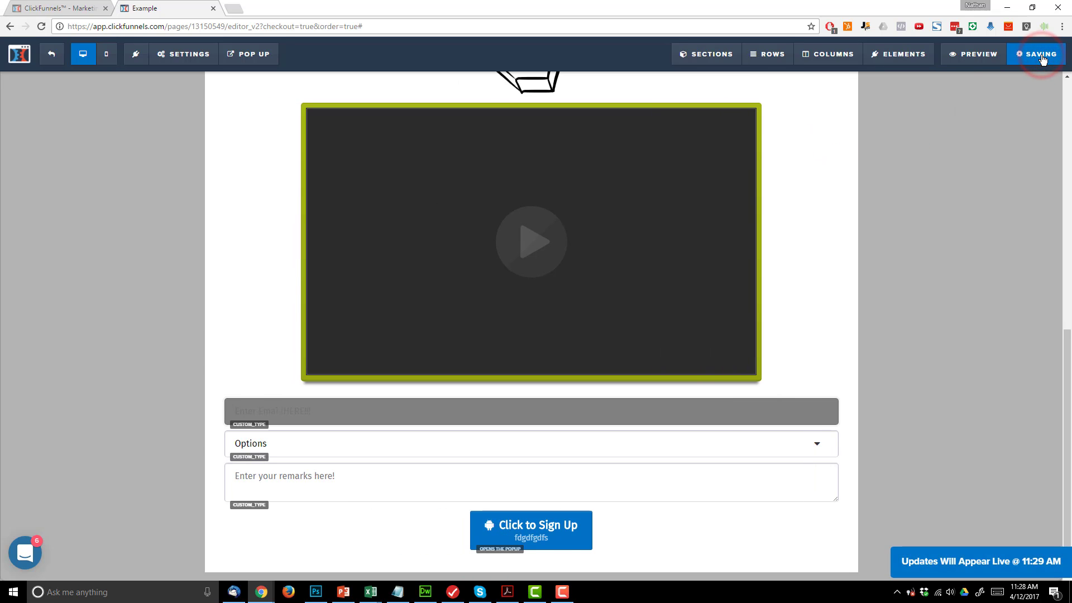
- Preview the page and test that the "Click to Sign Up" button opens the pop-up
{"action": "left_click", "coordinate": [976, 54]}
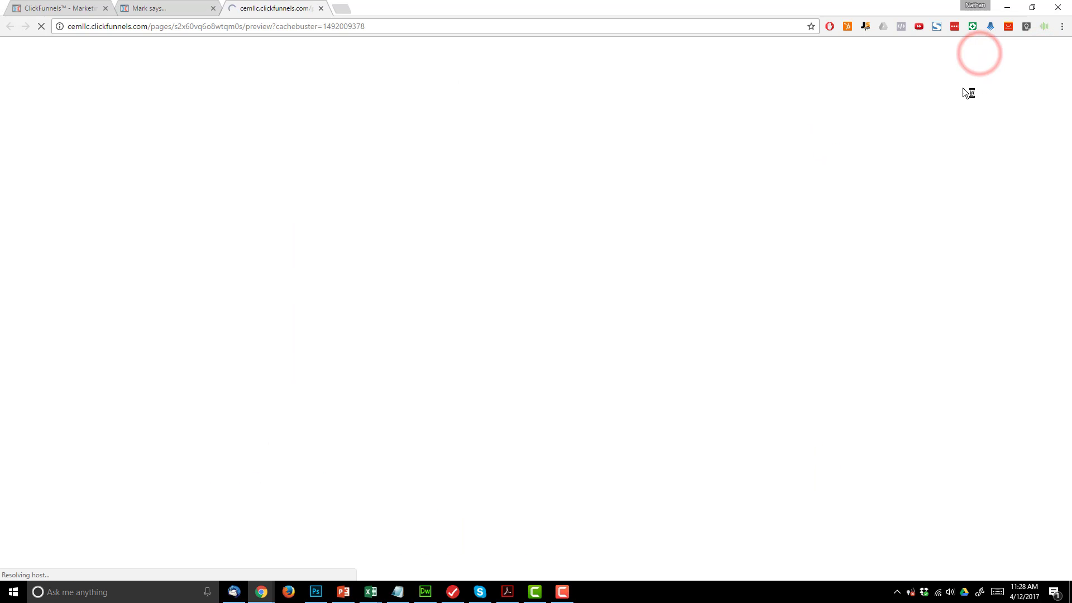
{"action": "scroll", "coordinate": [875, 185], "scroll_direction": "down", "scroll_amount": 8}
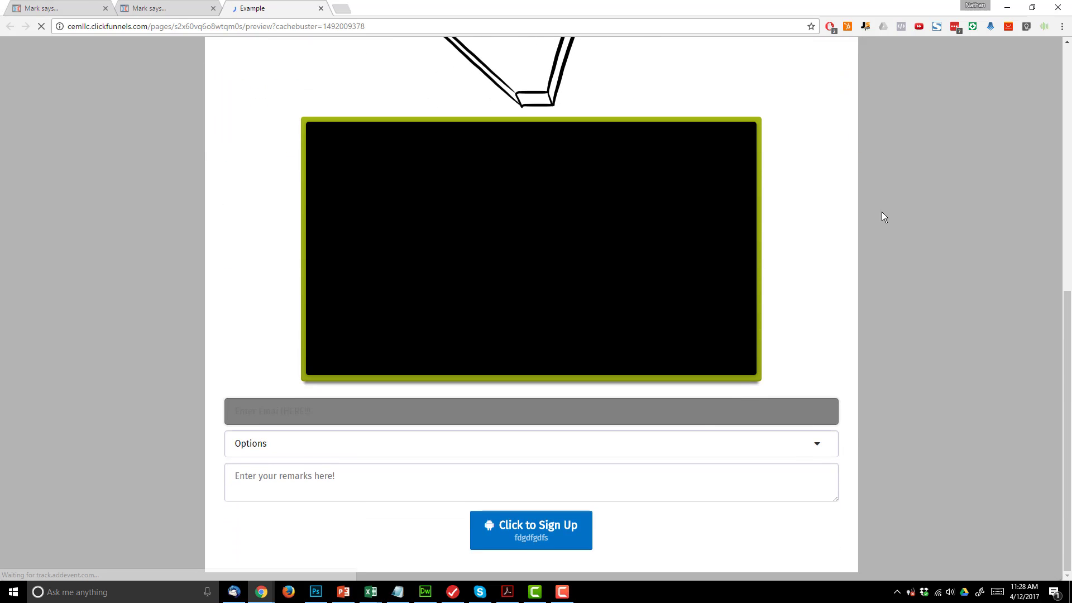
{"action": "left_click", "coordinate": [562, 536]}
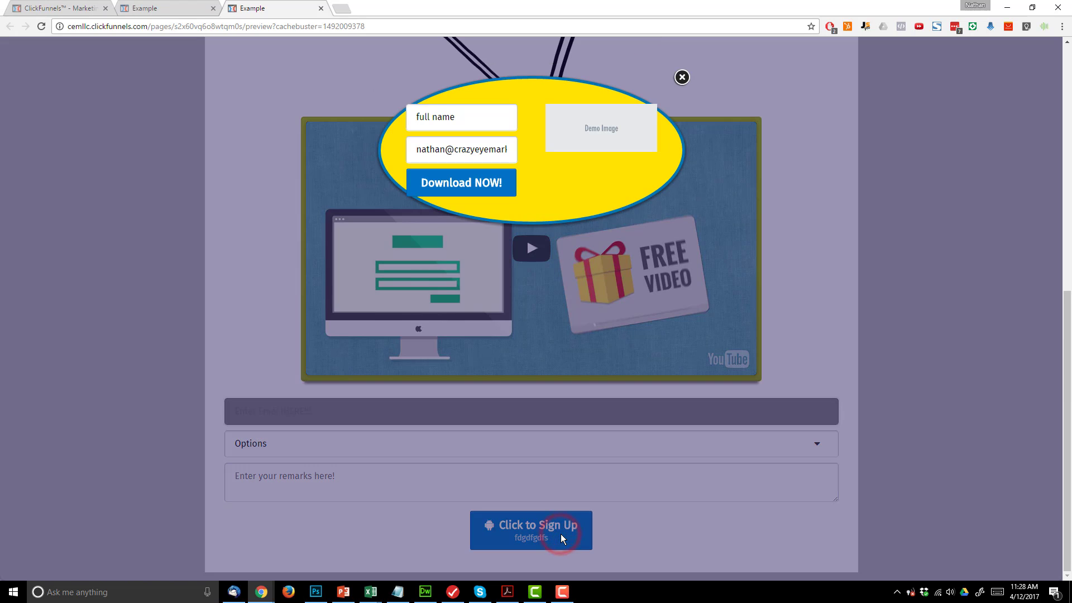